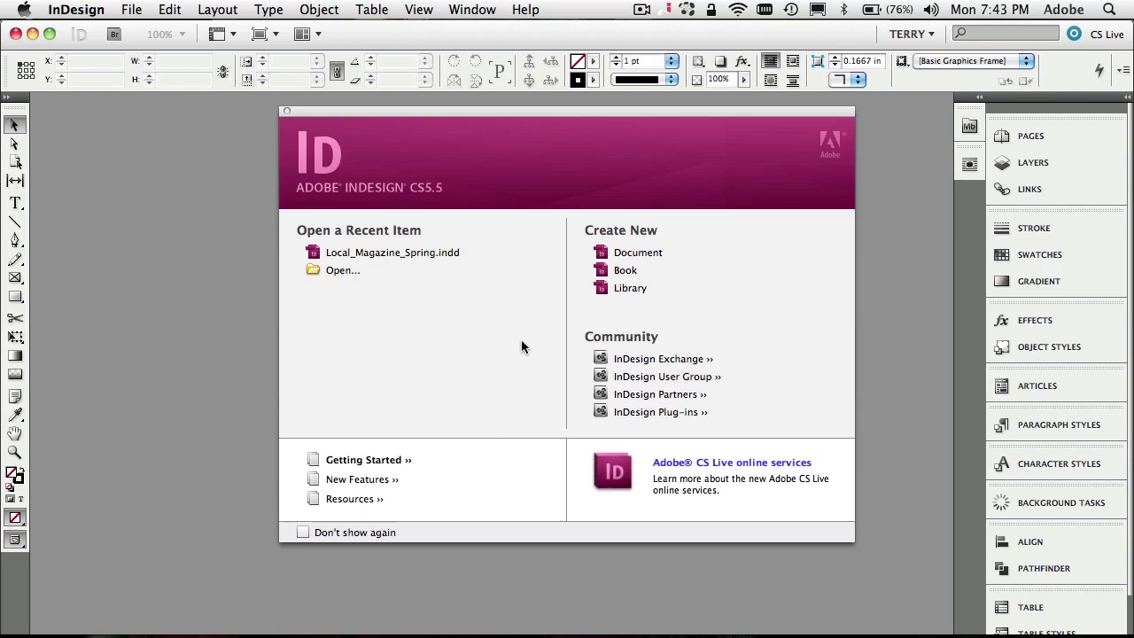
# Step: Start a new document from the [Default] preset and set the number of pages to 2
pyautogui.click(637, 252)
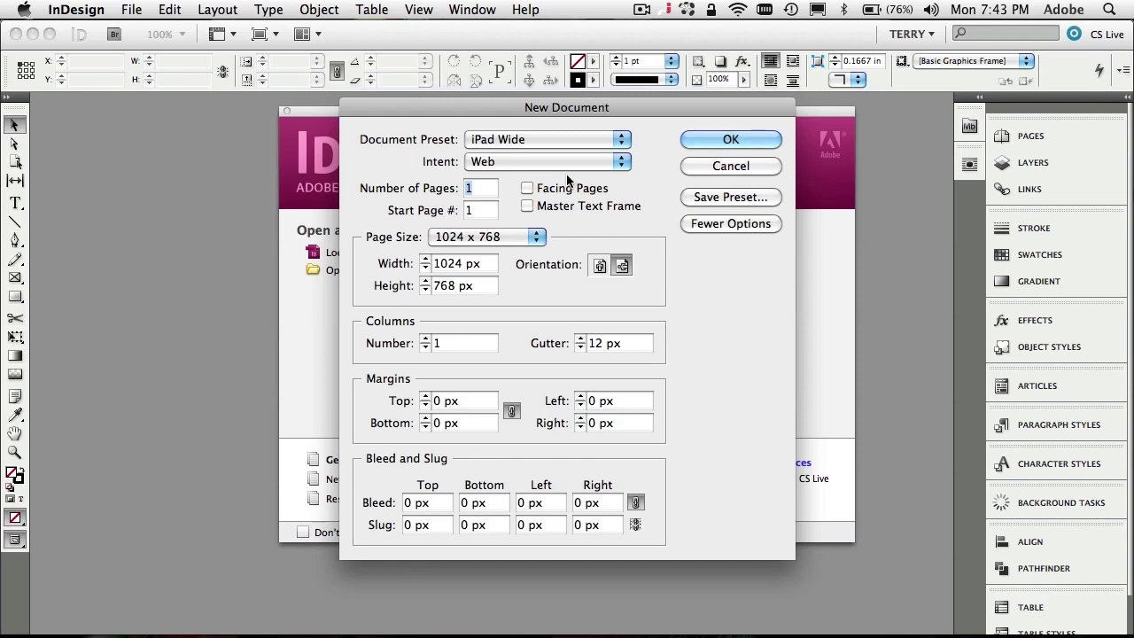
pyautogui.click(560, 140)
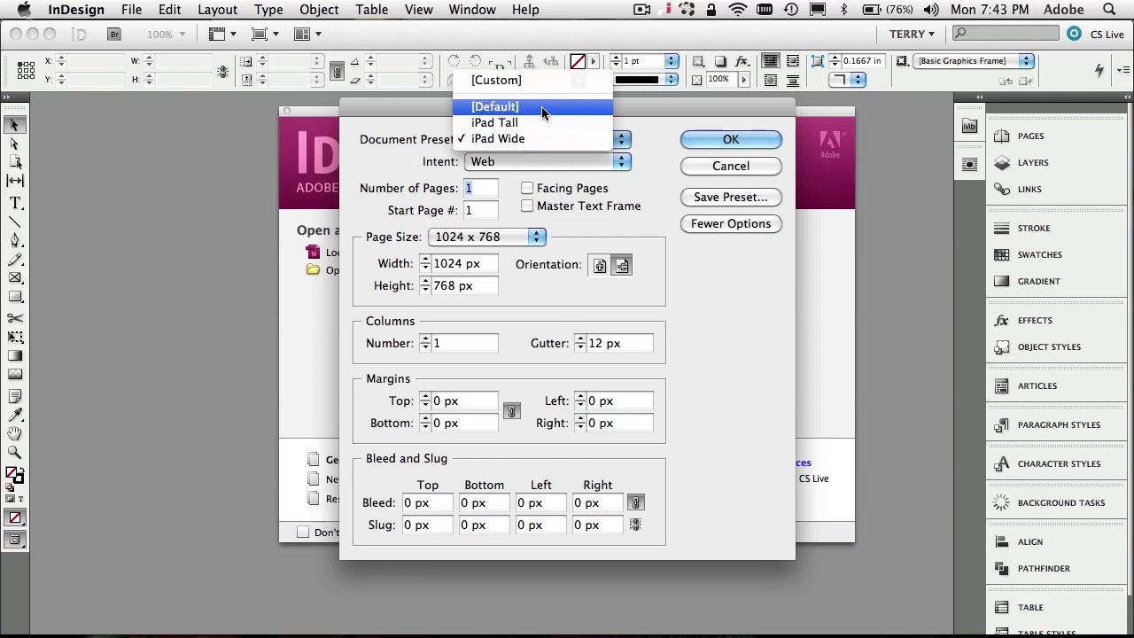
pyautogui.click(543, 108)
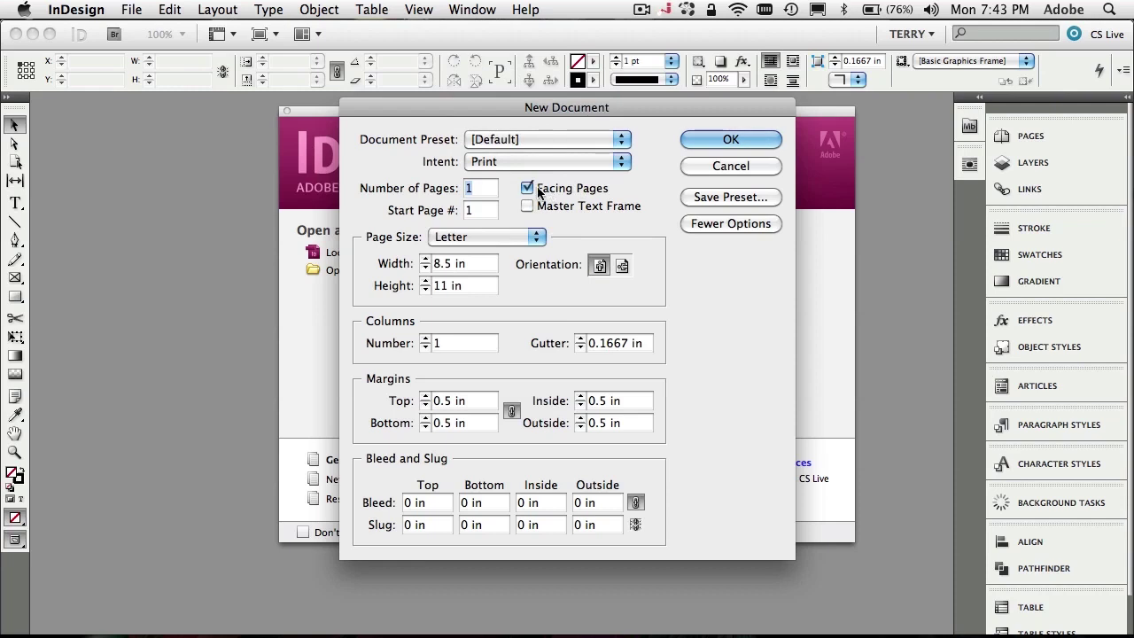
pyautogui.write('2')
# Step: Set the bleed to 0.2 in on all sides and create the document
pyautogui.moveTo(431, 504); pyautogui.dragTo(391, 505)
pyautogui.press('BackSpace')
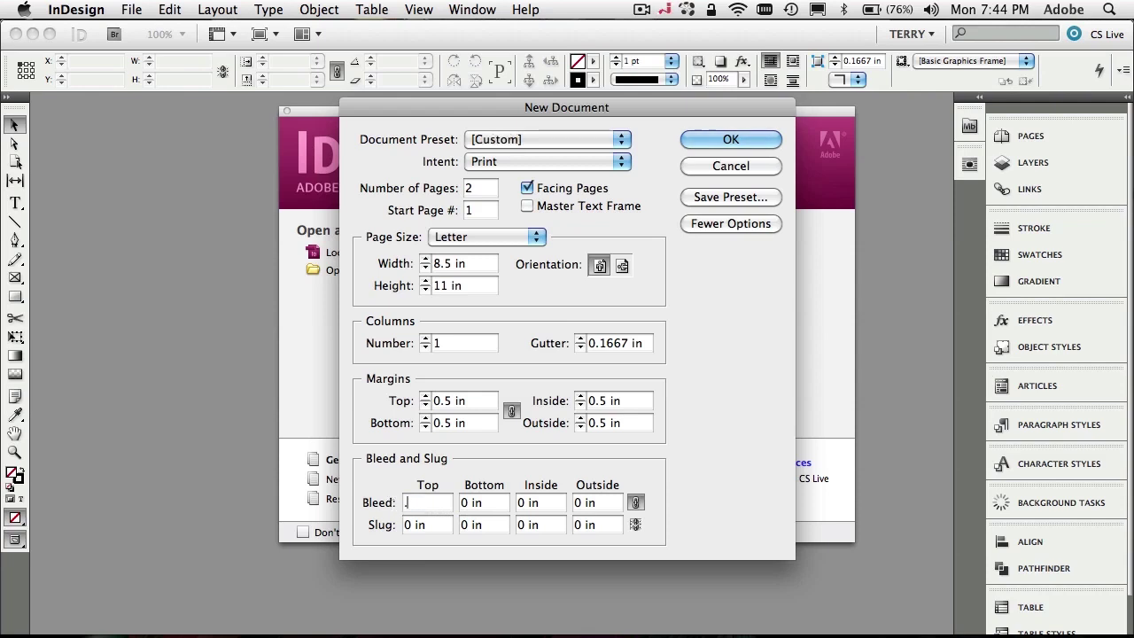
pyautogui.write('.2')
pyautogui.press('Tab')
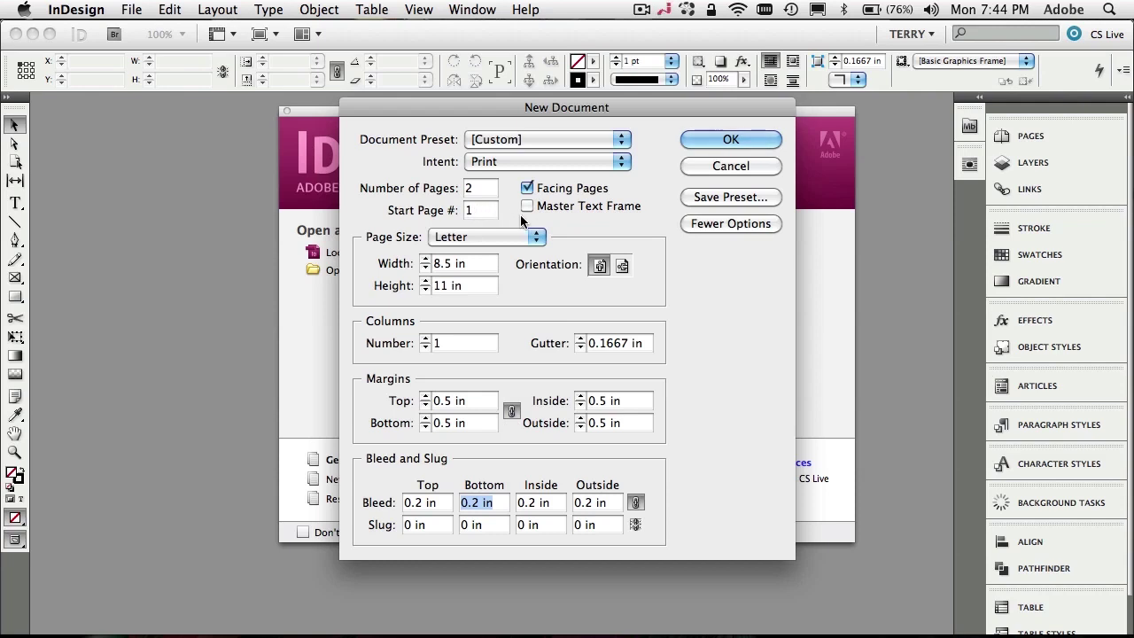
pyautogui.click(732, 140)
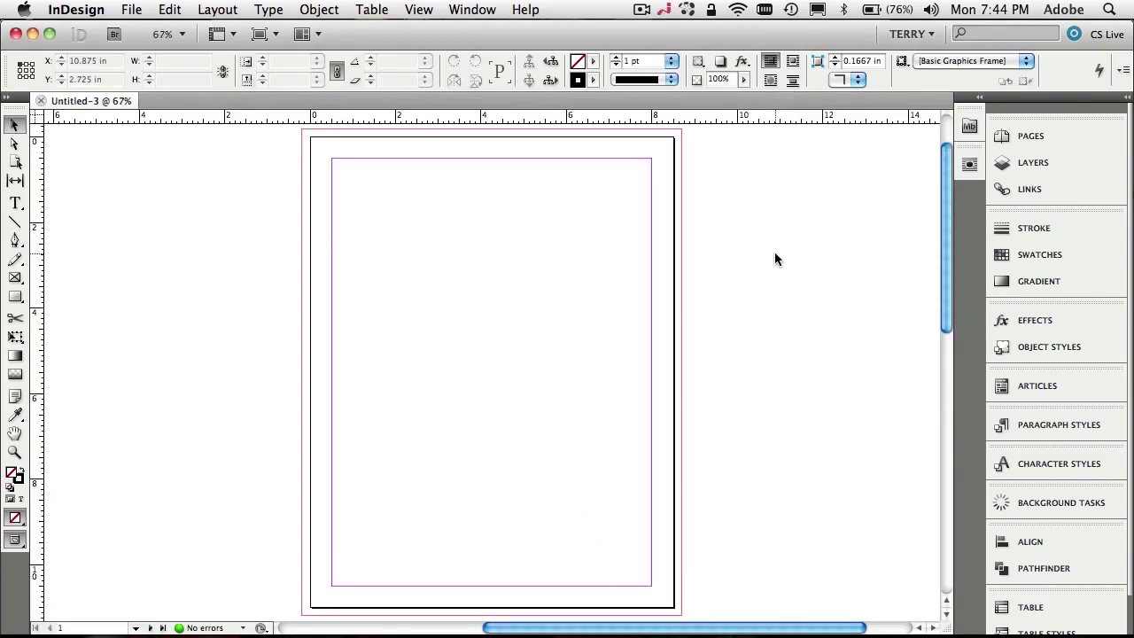
# Step: Examine how pages 1 and 2 are arranged, both on the pasteboard and in the page thumbnails
pyautogui.scroll(-10, 775, 256)
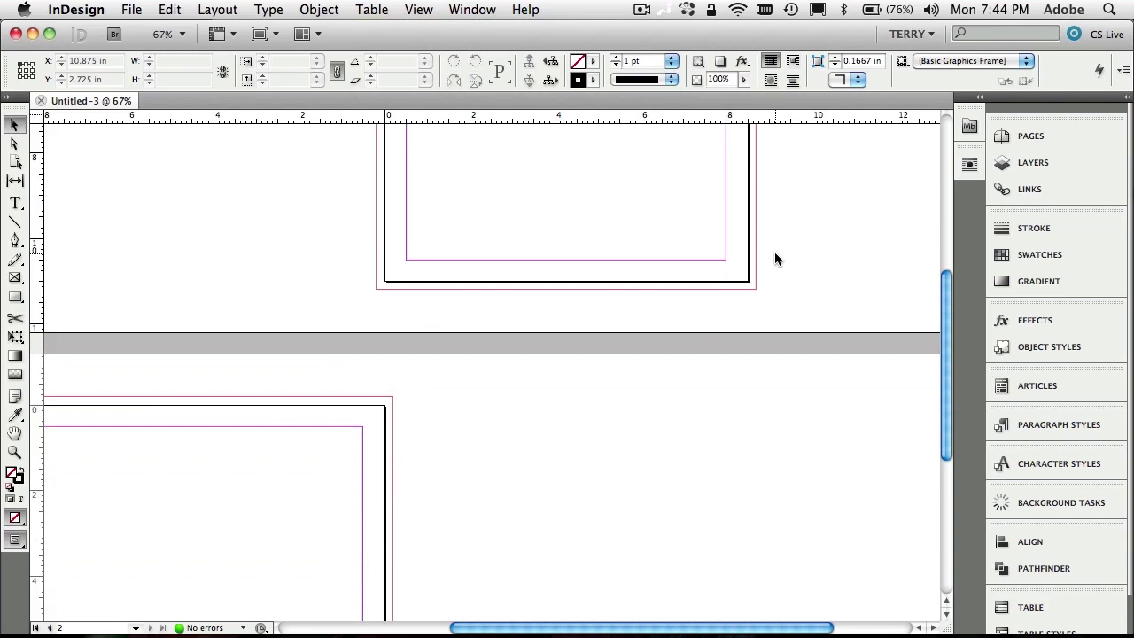
pyautogui.hscroll(-3, 774, 253)
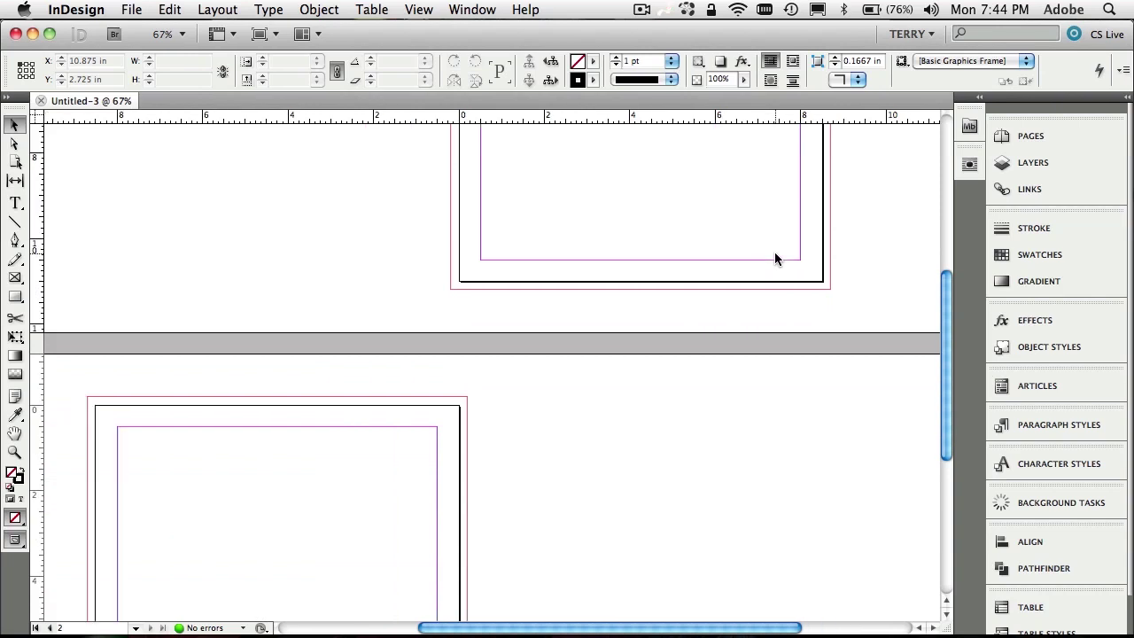
pyautogui.click(1028, 135)
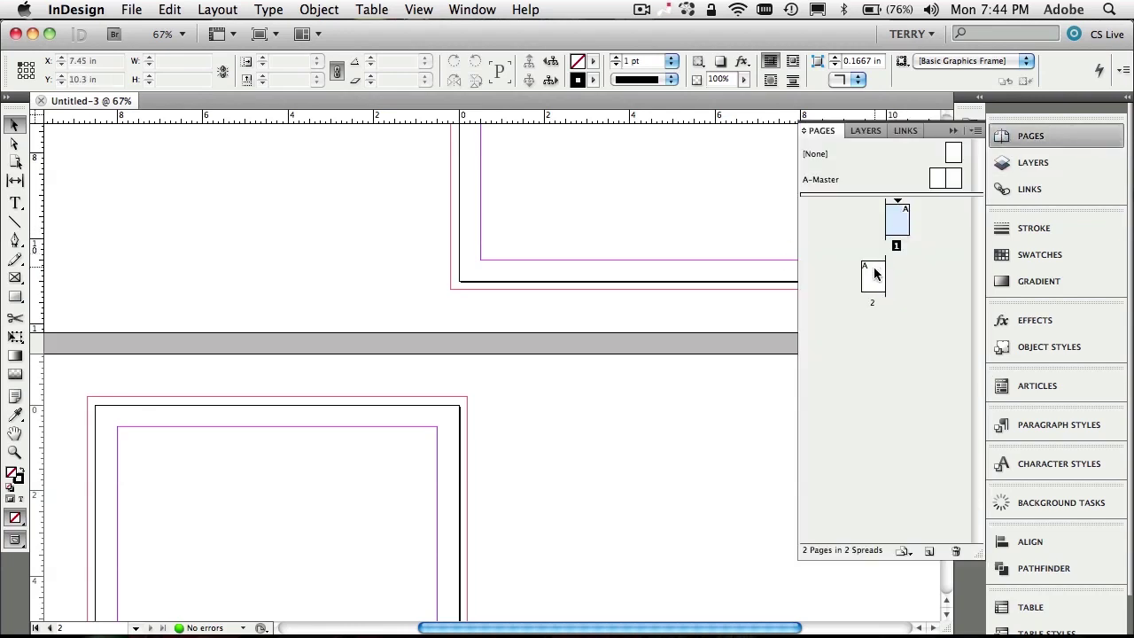
pyautogui.doubleClick(870, 282)
pyautogui.click(886, 232)
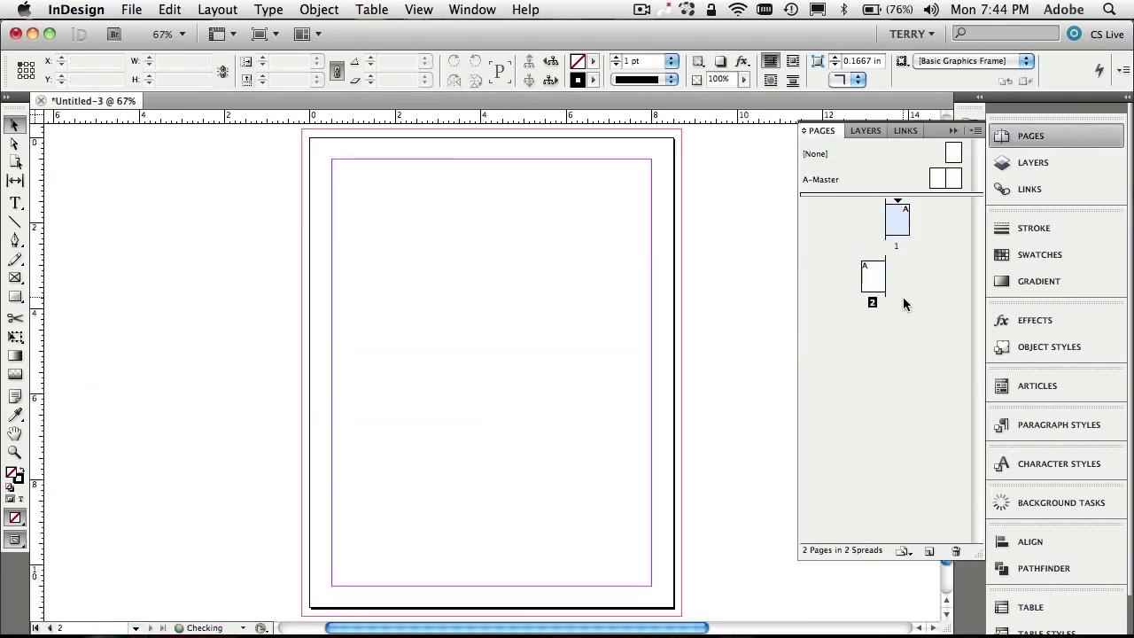
pyautogui.moveTo(873, 280)
pyautogui.mouseDown()
pyautogui.moveTo(891, 215)
pyautogui.moveTo(873, 270)
pyautogui.mouseUp()
pyautogui.scroll(5, 724, 281)
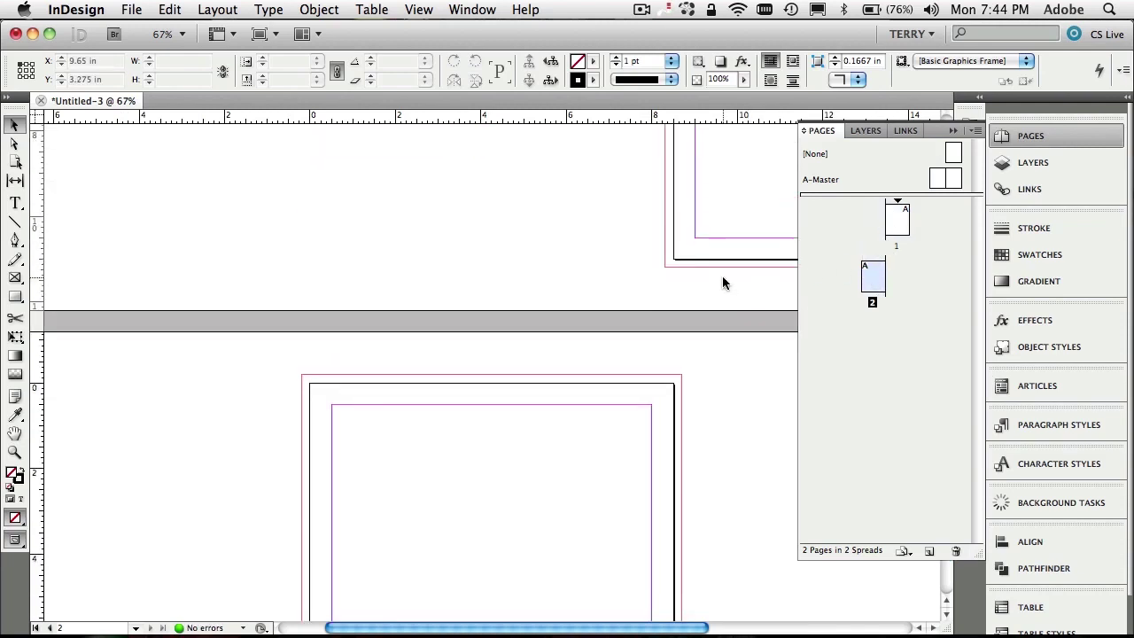
pyautogui.hscroll(3, 723, 282)
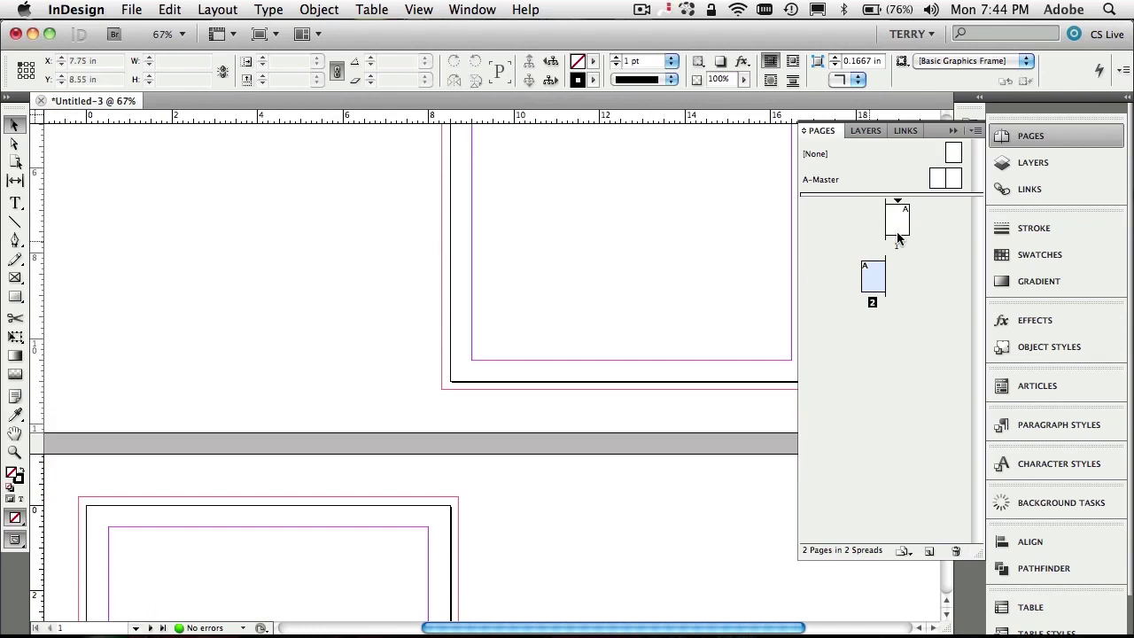
# Step: Turn off shuffling of document pages and move page 2 beside page 1 to form a single two-page spread
pyautogui.click(976, 132)
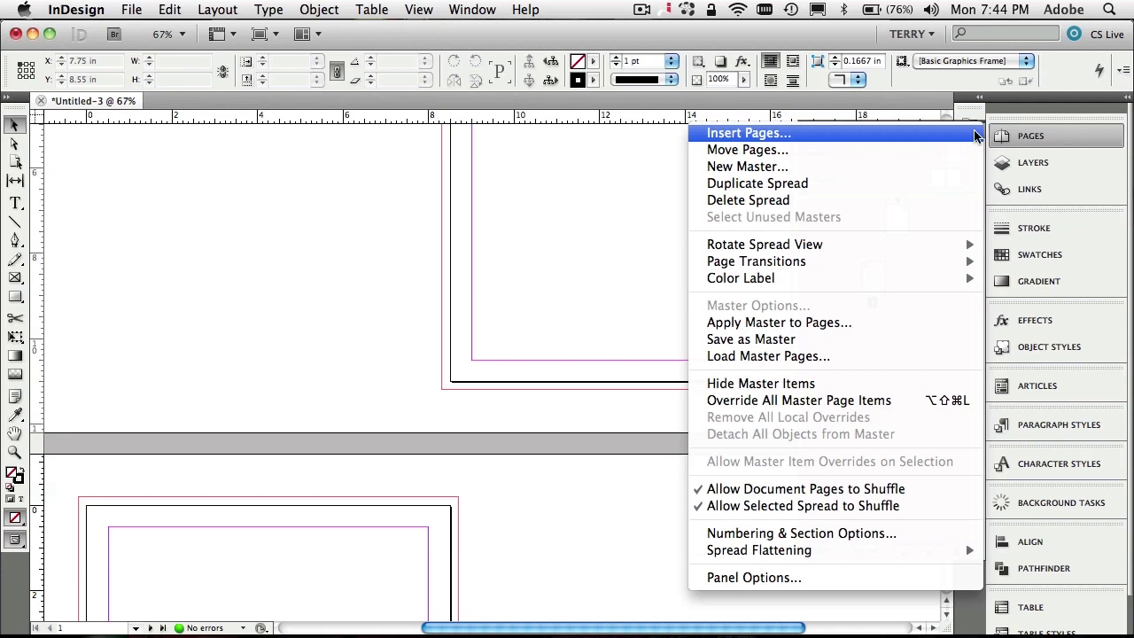
pyautogui.click(910, 492)
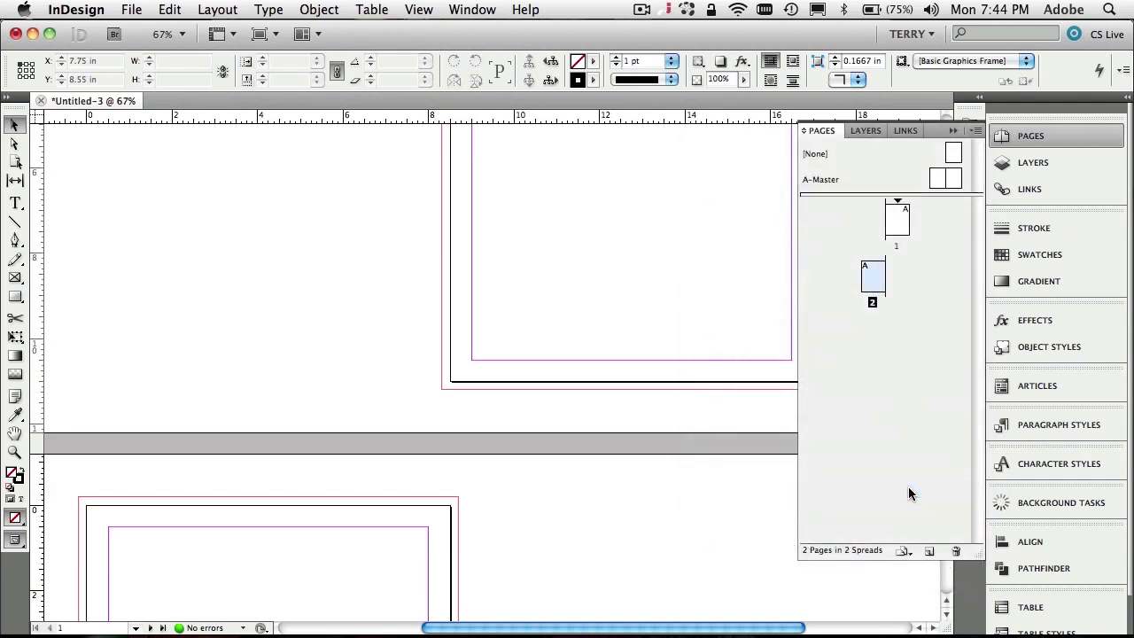
pyautogui.moveTo(873, 288); pyautogui.dragTo(880, 245)
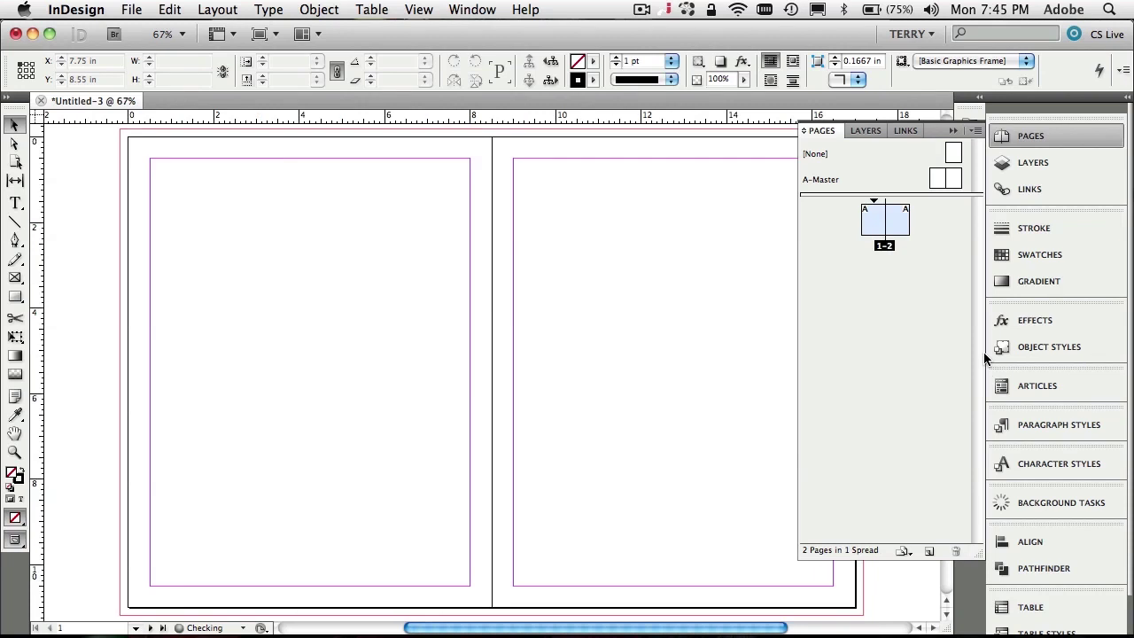
pyautogui.click(954, 131)
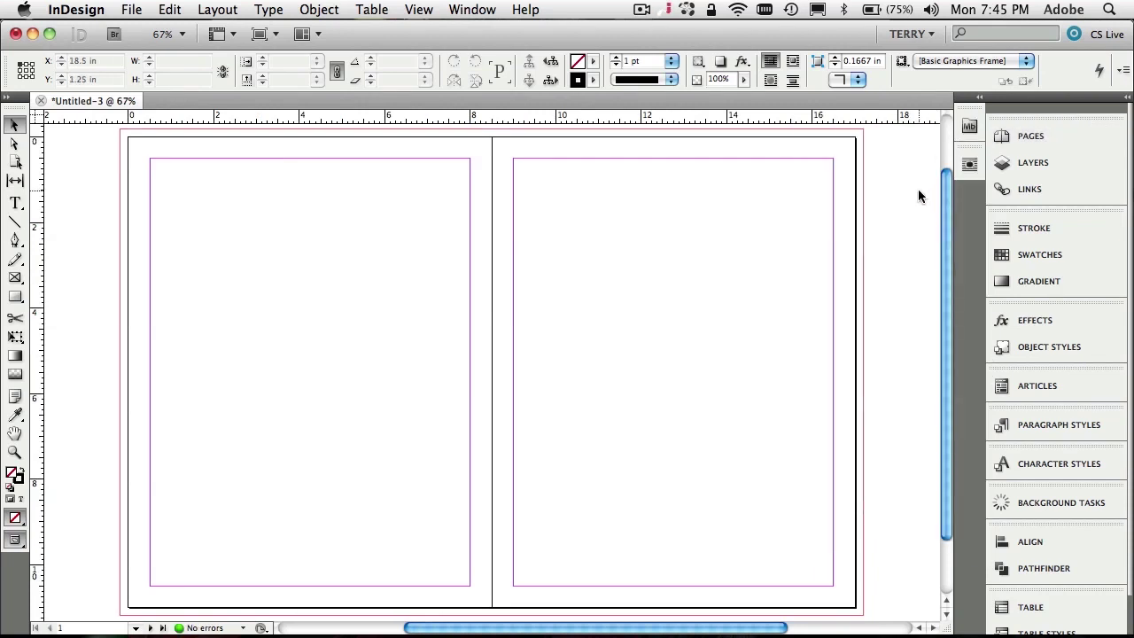
# Step: Draw a rectangular frame about 8.7 by 11.4 in covering the spread's left page out to its outer bleed edges
pyautogui.click(14, 280)
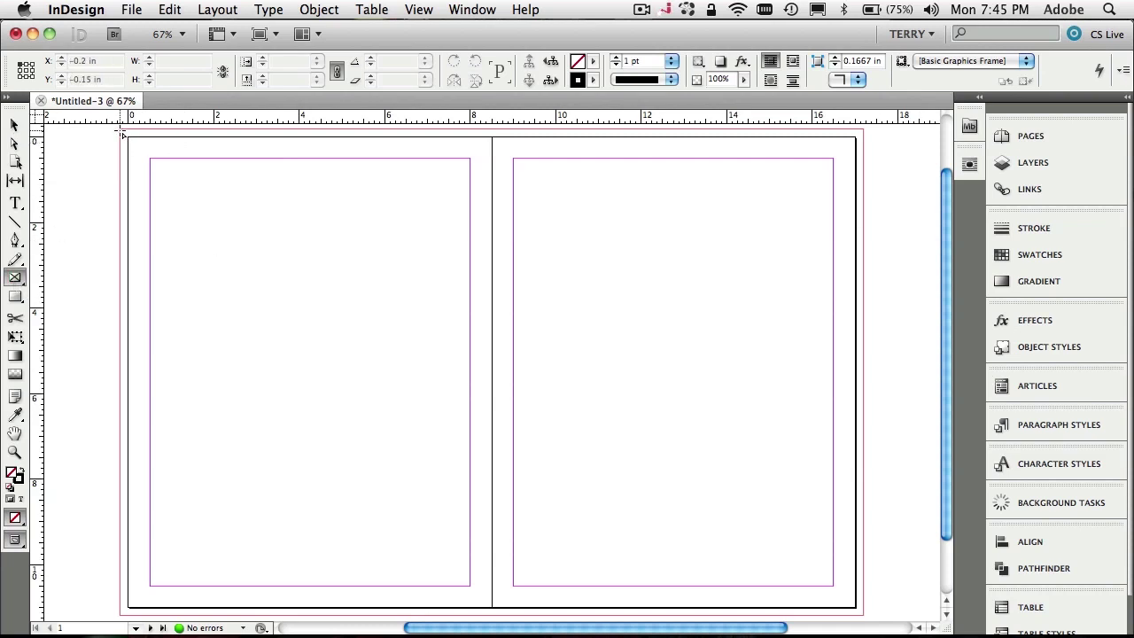
pyautogui.moveTo(121, 133); pyautogui.dragTo(493, 553)
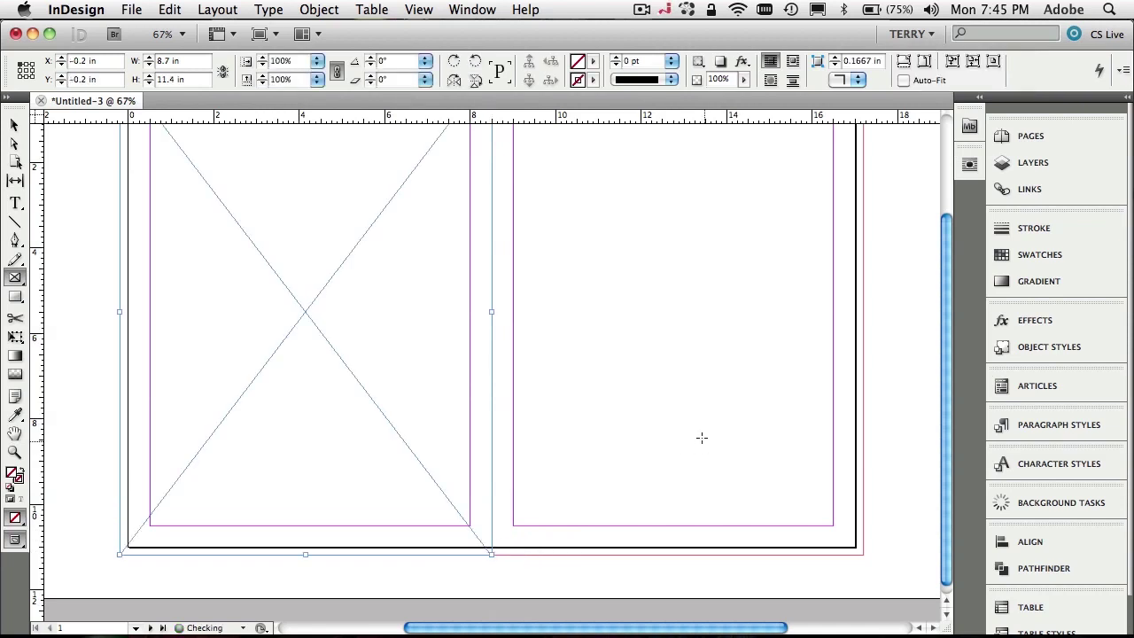
pyautogui.scroll(3, 694, 423)
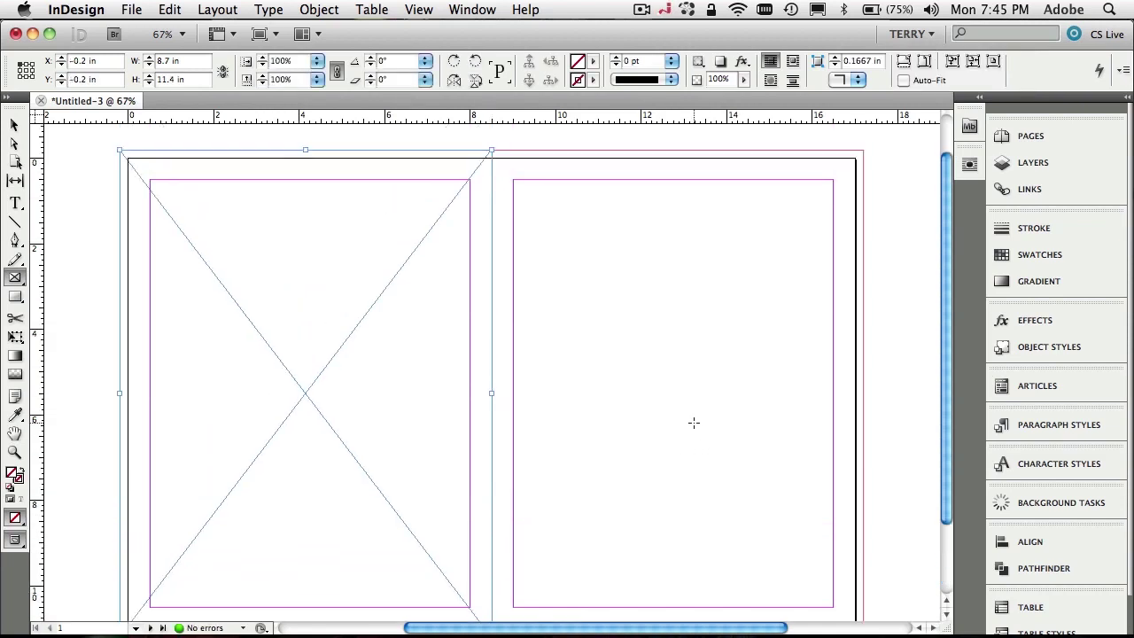
# Step: Fill the left page's frame with the red swatch C=15 M=100 Y=100 K=0
pyautogui.click(1054, 257)
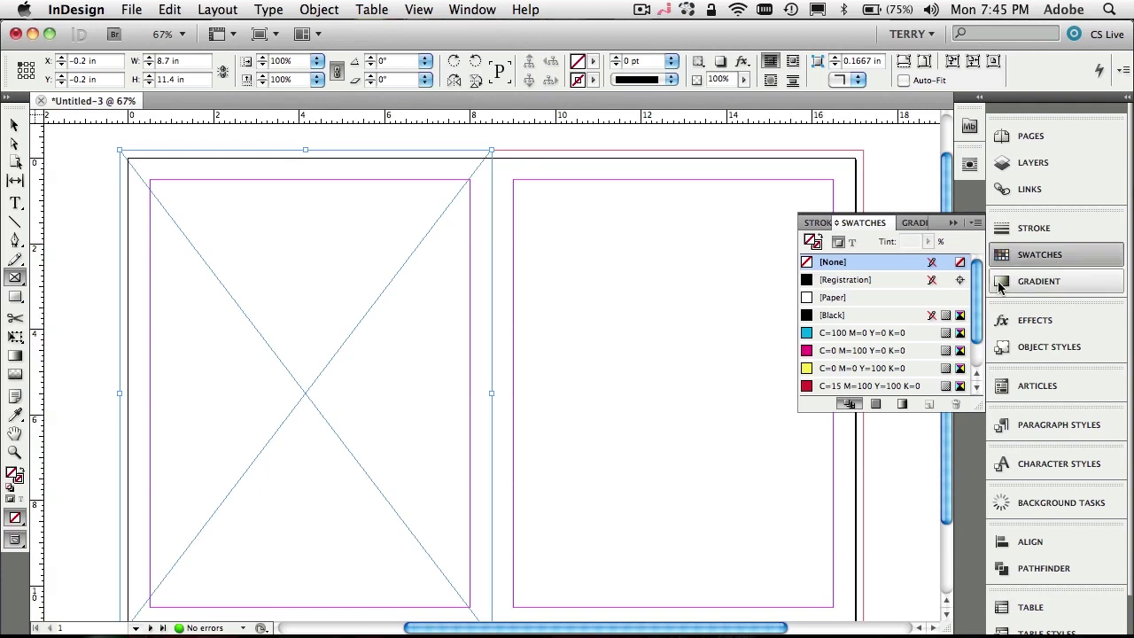
pyautogui.click(901, 386)
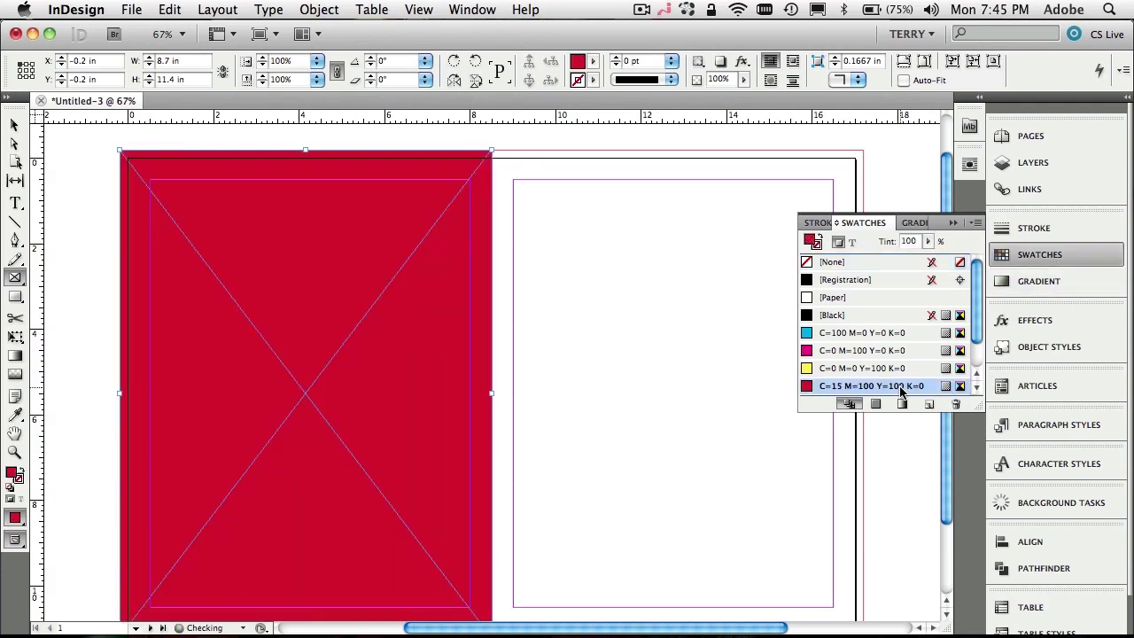
pyautogui.click(954, 225)
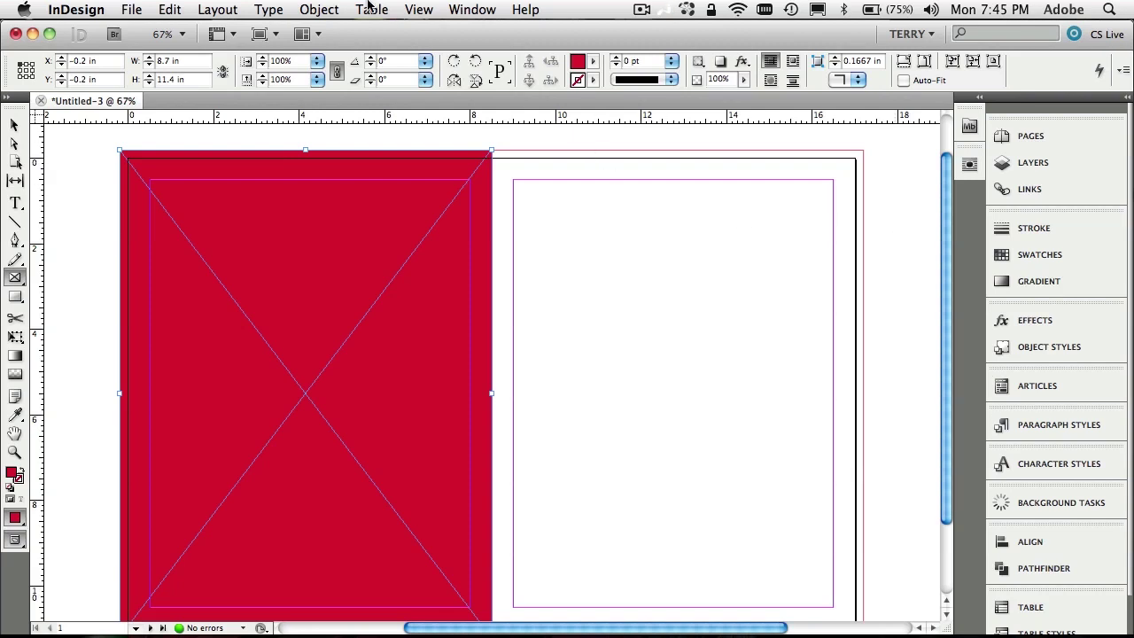
# Step: Lock the red frame in position and switch to the Selection tool
pyautogui.click(319, 9)
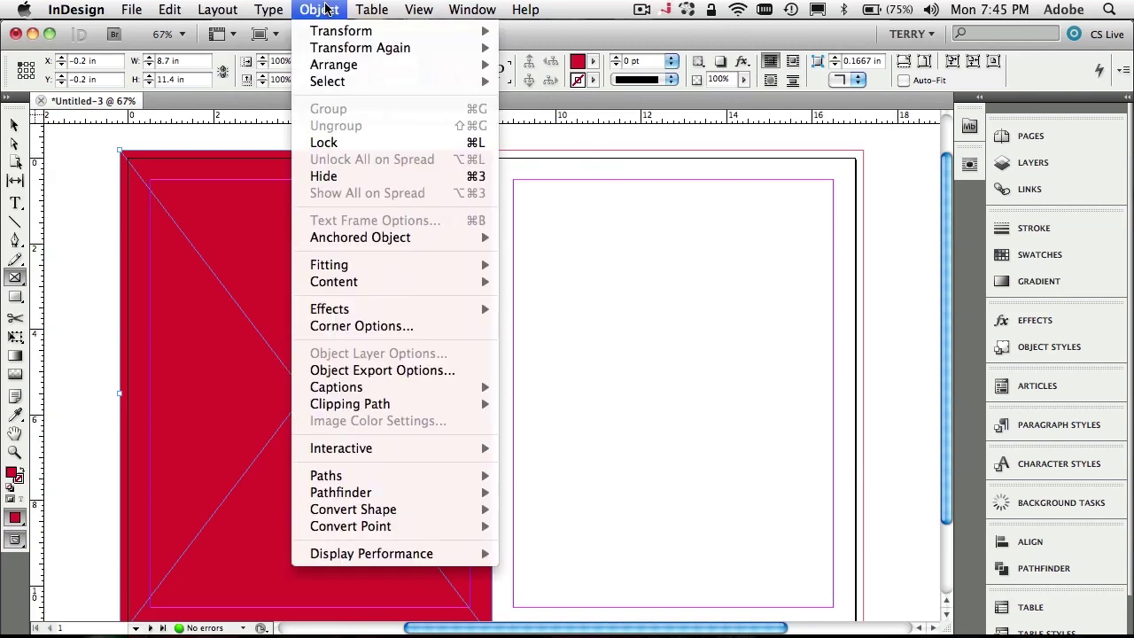
pyautogui.click(336, 143)
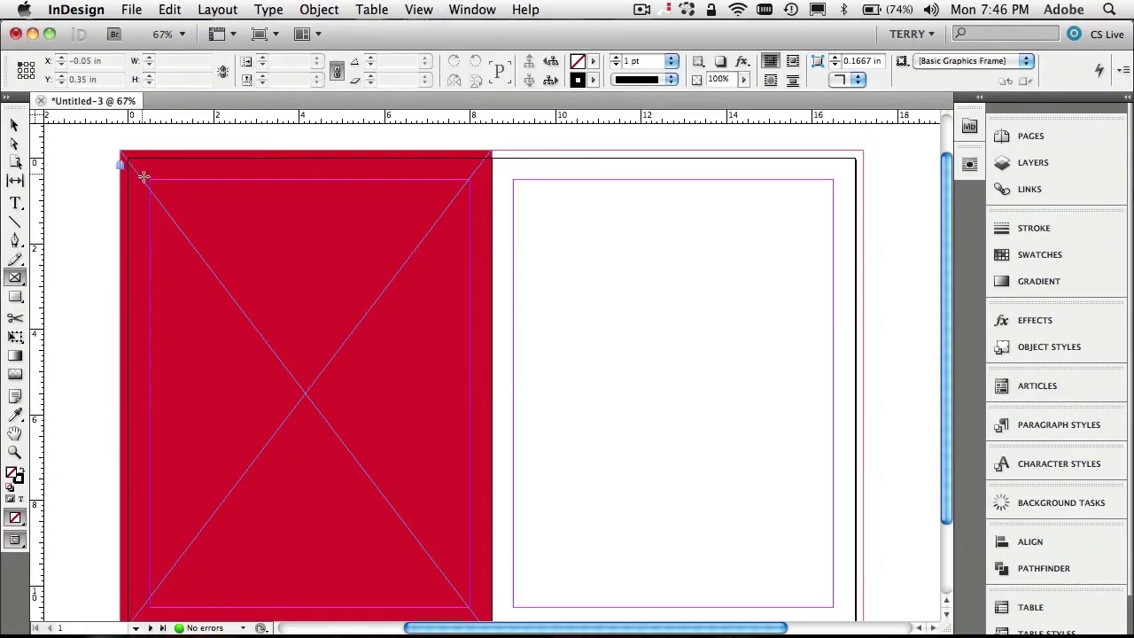
pyautogui.click(17, 126)
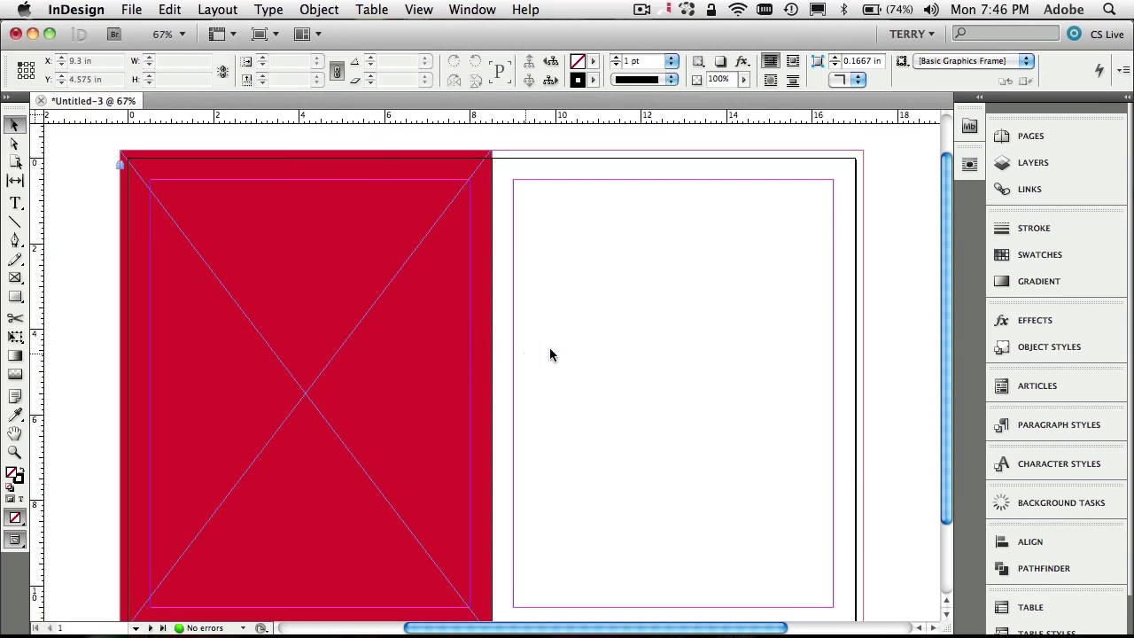
# Step: Place the cutout image of the woman in green from the "for ID" folder across the spread, about 14.4 by 11.8 in
pyautogui.click(970, 129)
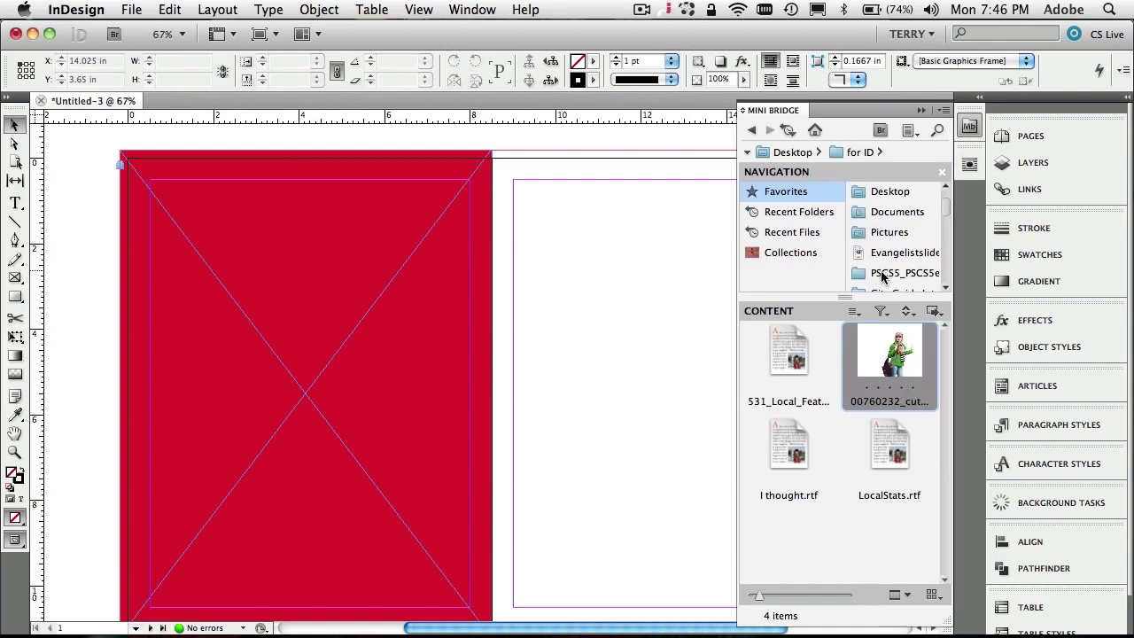
pyautogui.click(900, 371)
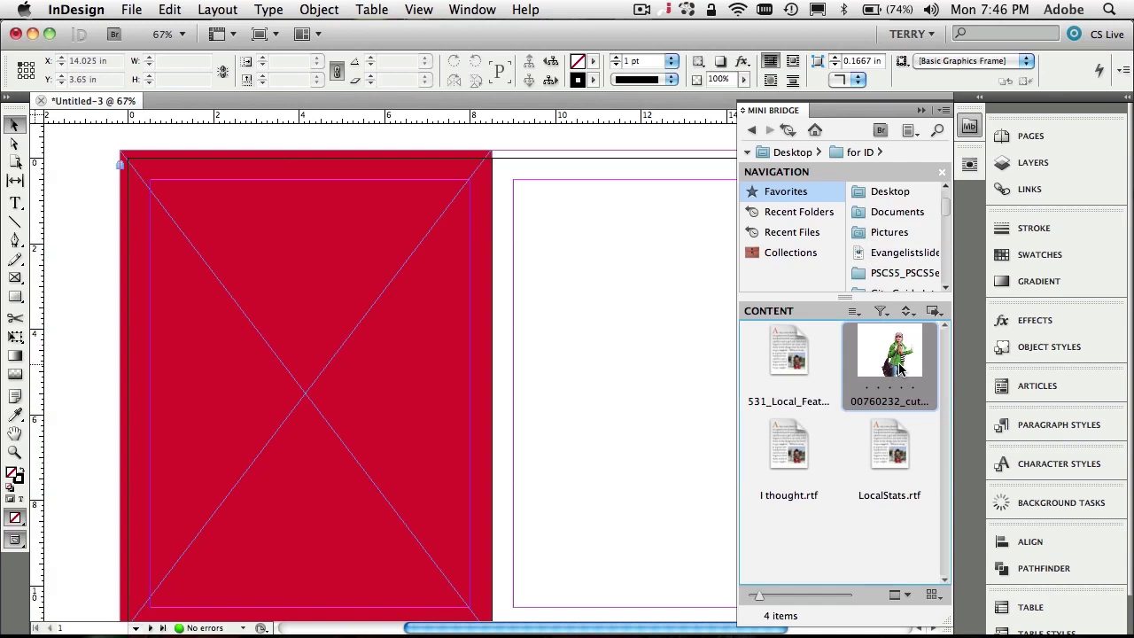
pyautogui.moveTo(900, 371); pyautogui.dragTo(356, 368)
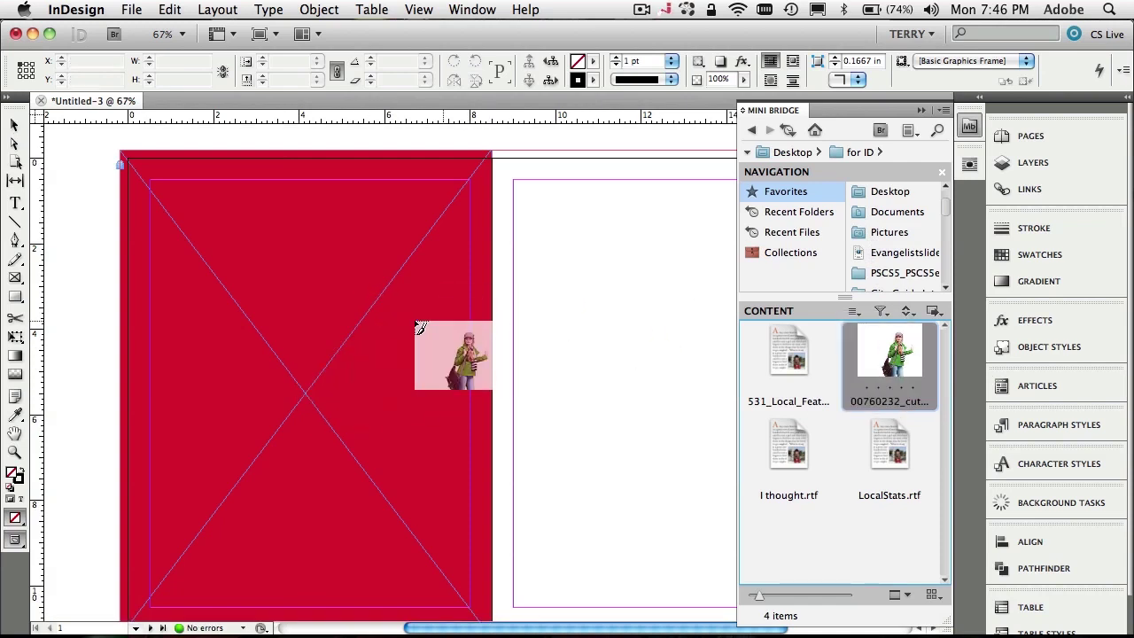
pyautogui.moveTo(876, 80); pyautogui.dragTo(616, 593)
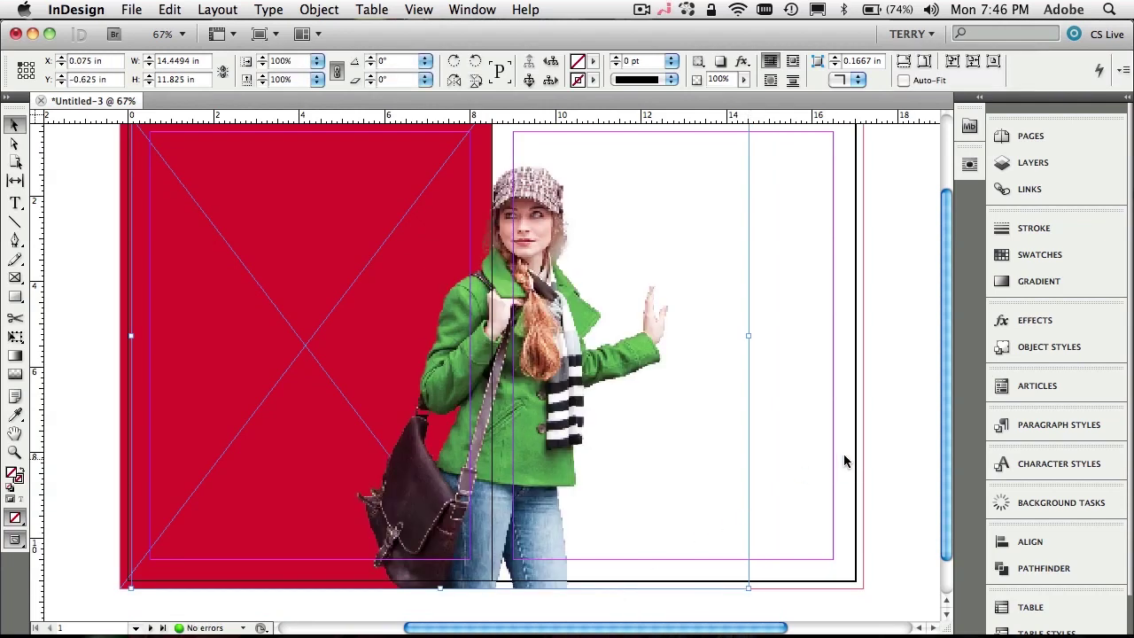
# Step: Move the woman's image mostly over the red page, to about X -2 in, Y -0.625 in, with its lower edge on the bleed line
pyautogui.scroll(3, 842, 456)
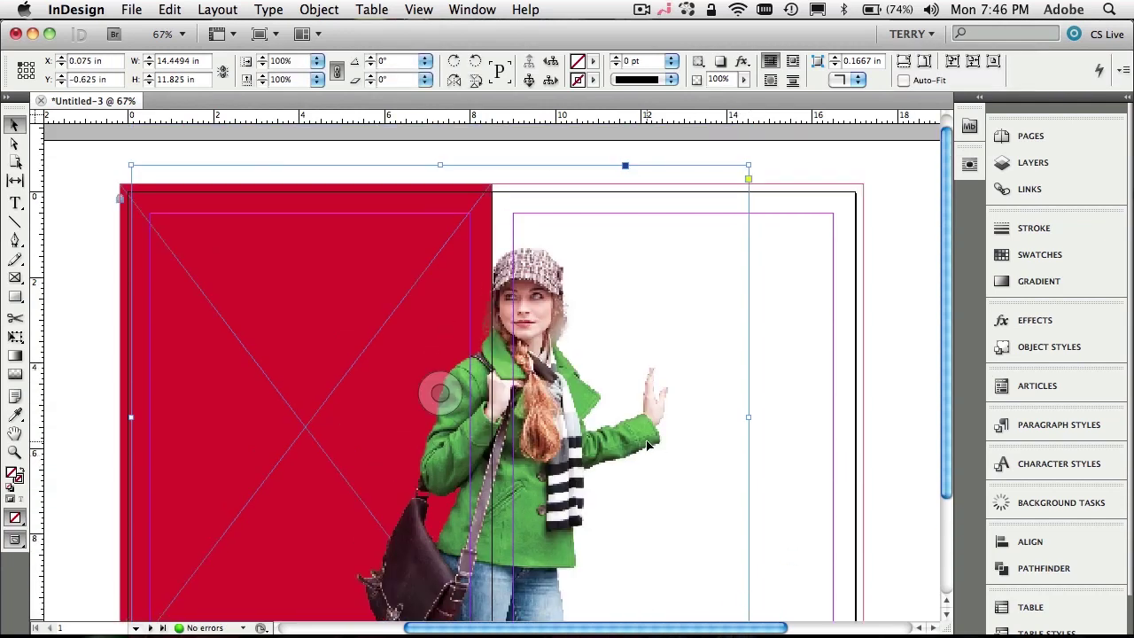
pyautogui.moveTo(611, 434); pyautogui.dragTo(525, 449)
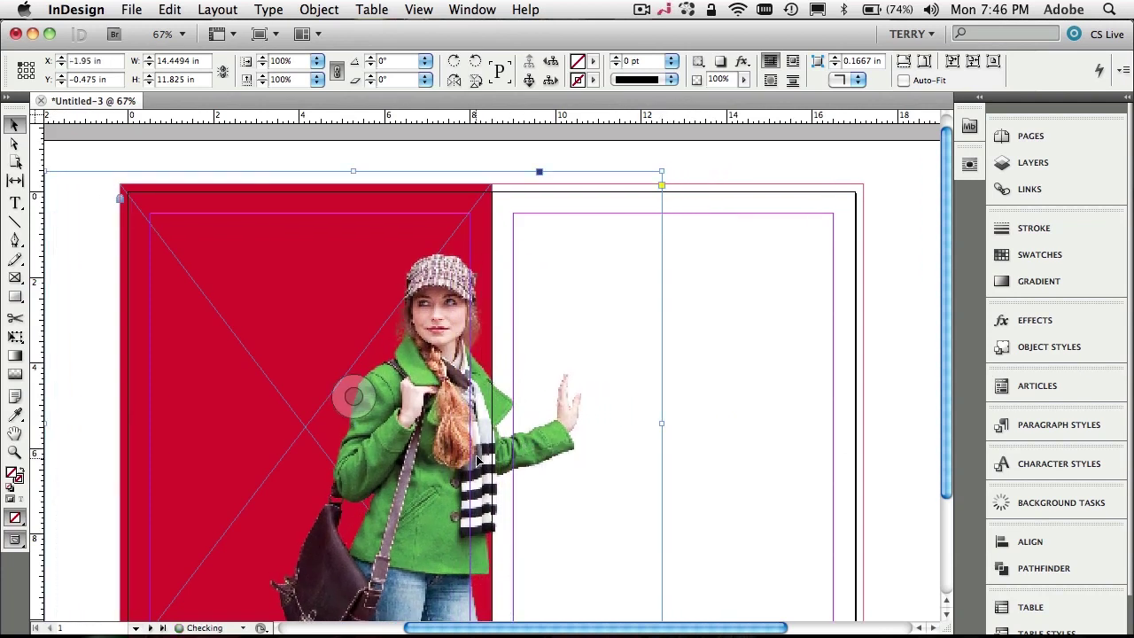
pyautogui.scroll(-4, 645, 450)
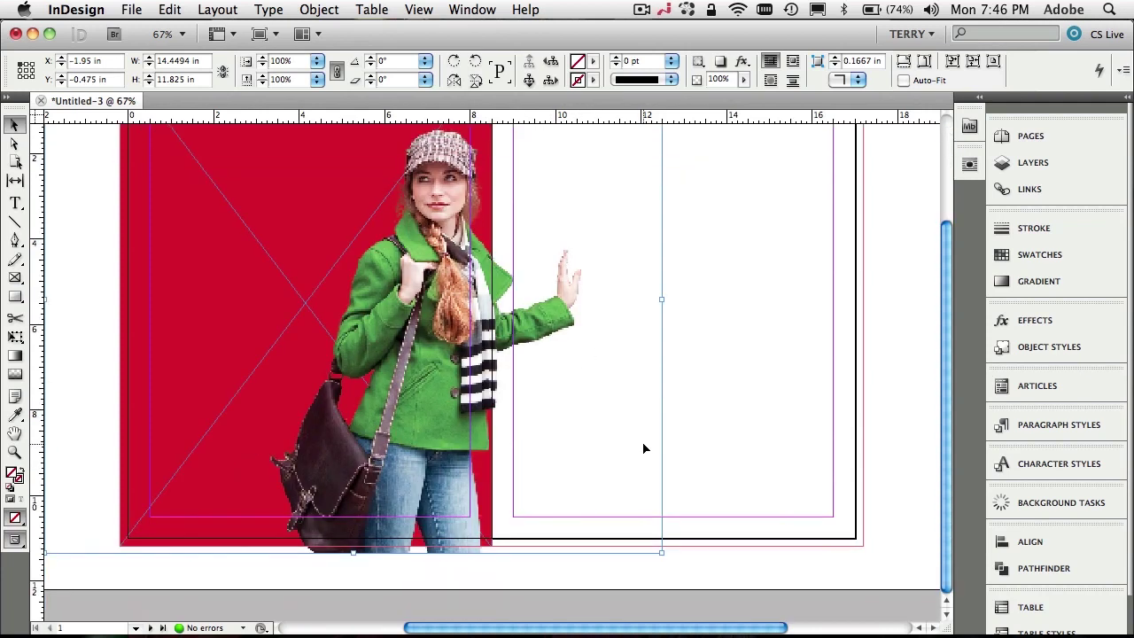
pyautogui.moveTo(526, 333); pyautogui.dragTo(524, 327)
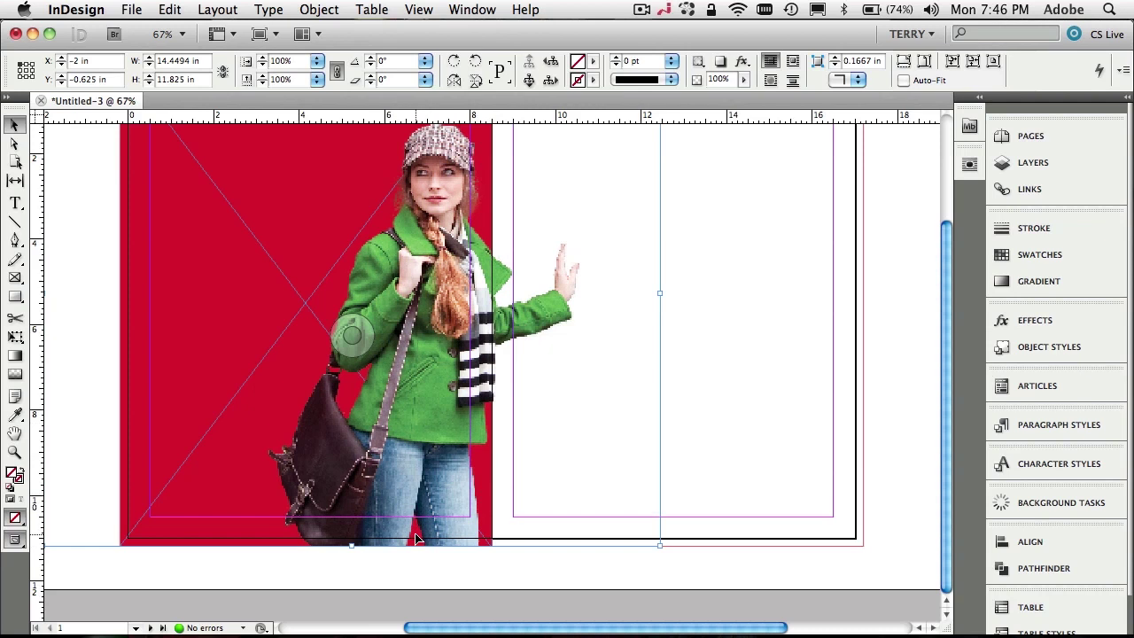
# Step: Scale the woman's image up proportionally from its upper-left corner to about 16.98 by 13.89 in
pyautogui.scroll(4, 530, 499)
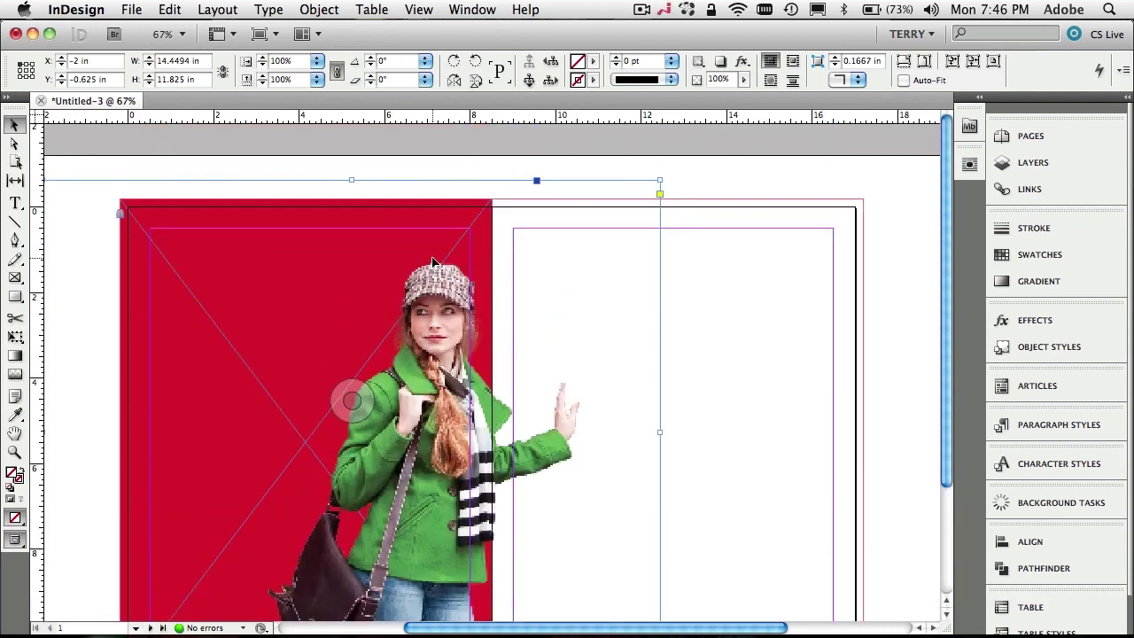
pyautogui.press('super+minus')
pyautogui.press('super+minus')
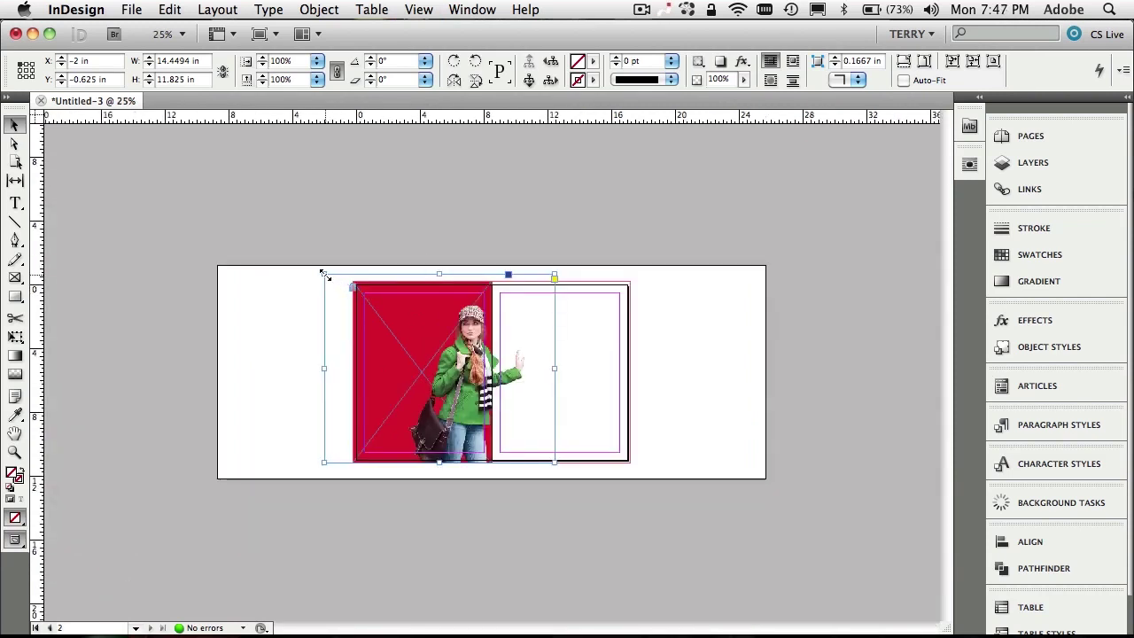
pyautogui.moveTo(324, 274); pyautogui.dragTo(283, 241)
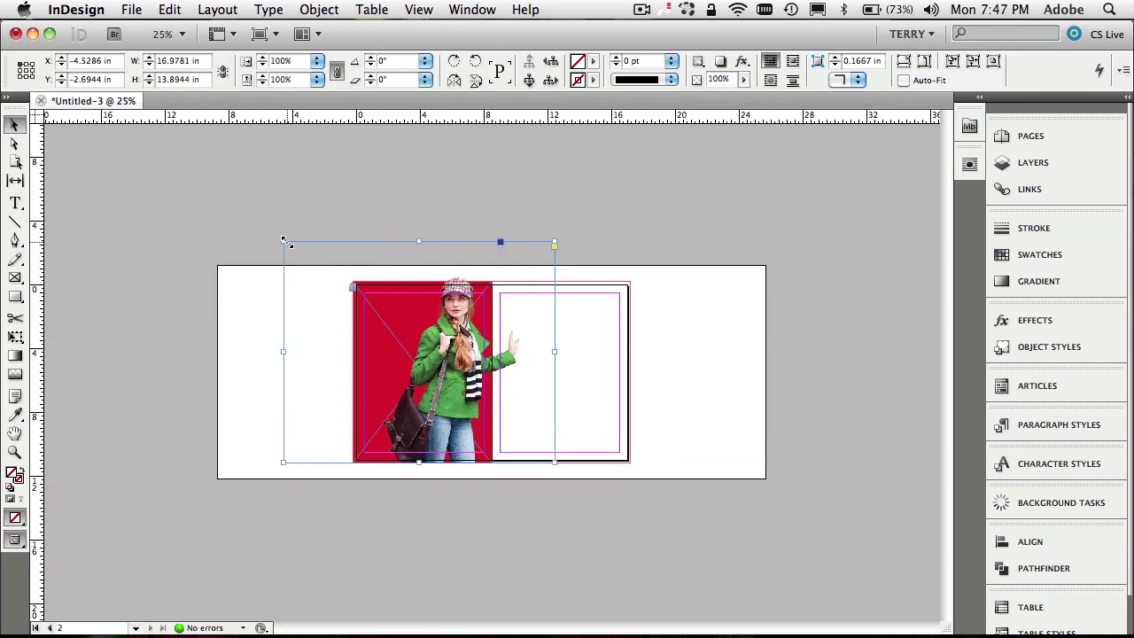
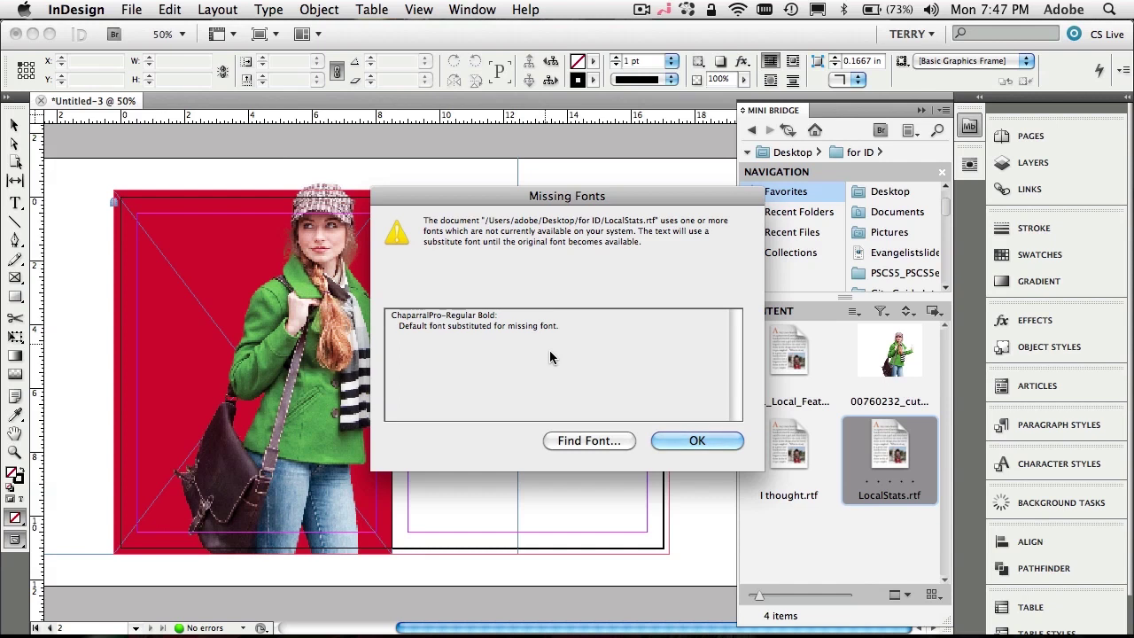
# Step: Check the missing font and place LocalStats.rtf at the red page's left margin in a frame about 2.97 by 3.91 in
pyautogui.click(587, 440)
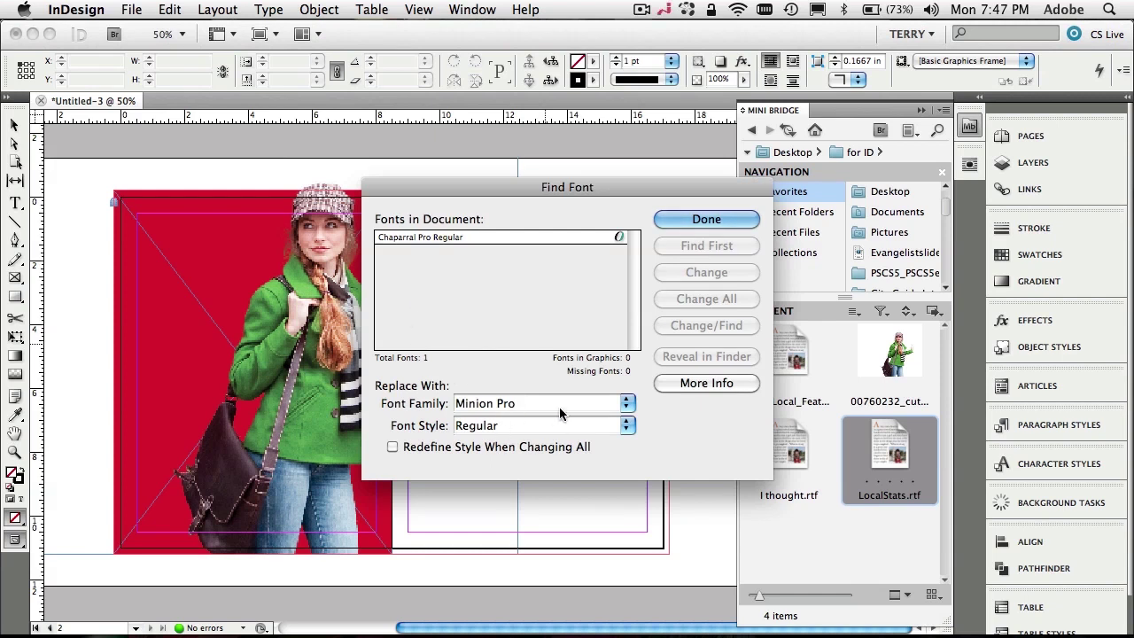
pyautogui.click(685, 220)
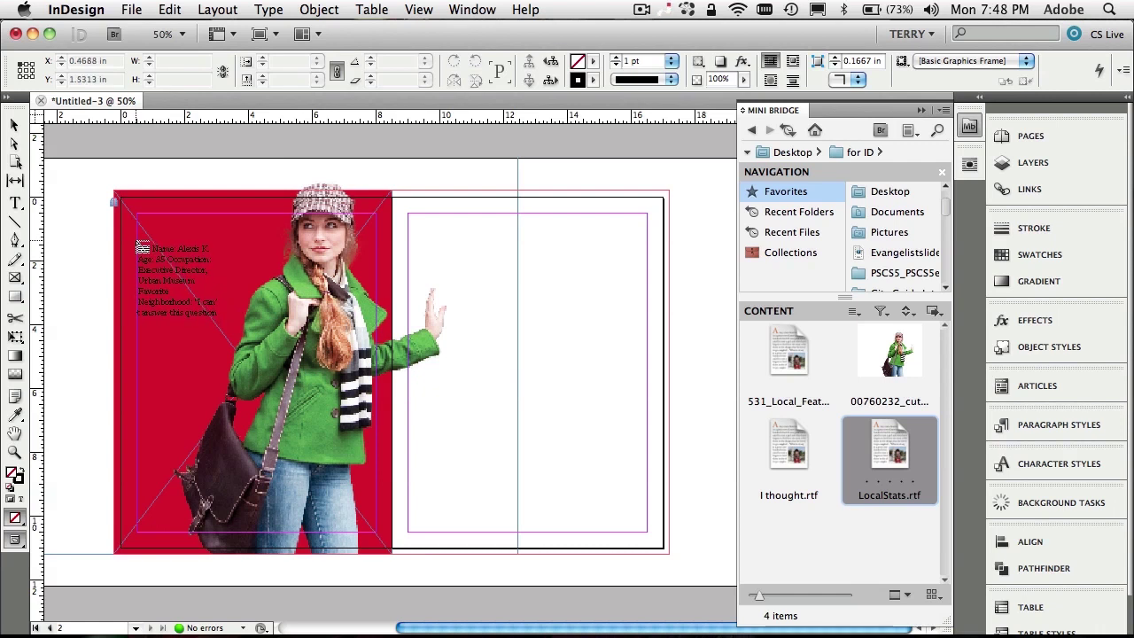
pyautogui.moveTo(138, 234); pyautogui.dragTo(231, 359)
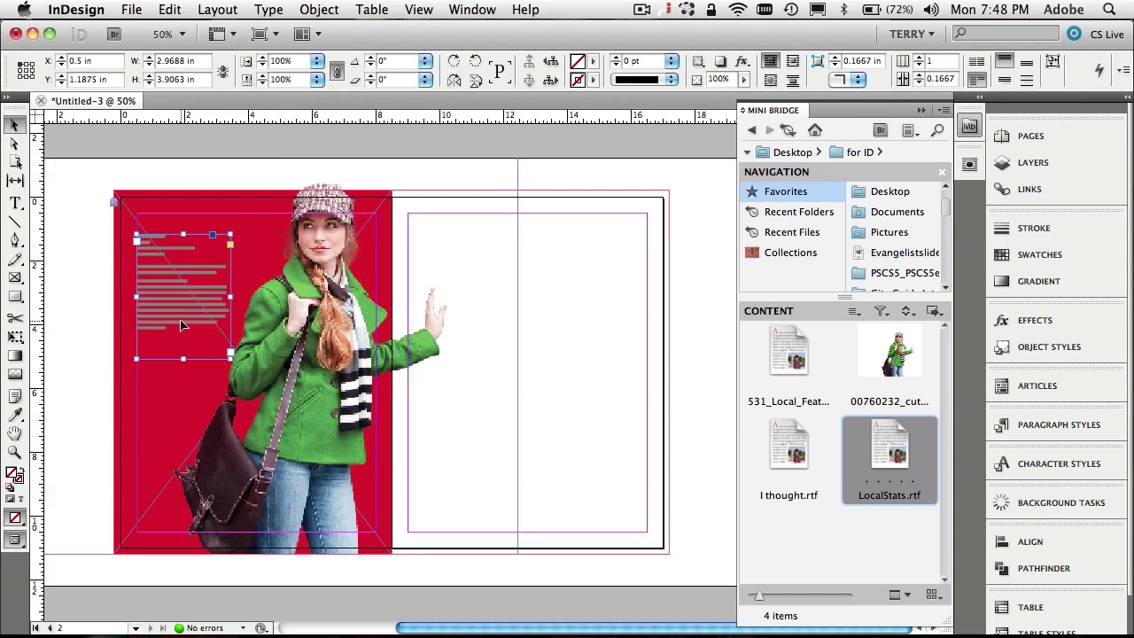
# Step: Shorten the stats text frame to about 3.06 in high and move it down to about Y 1.76 in
pyautogui.press('super+equal')
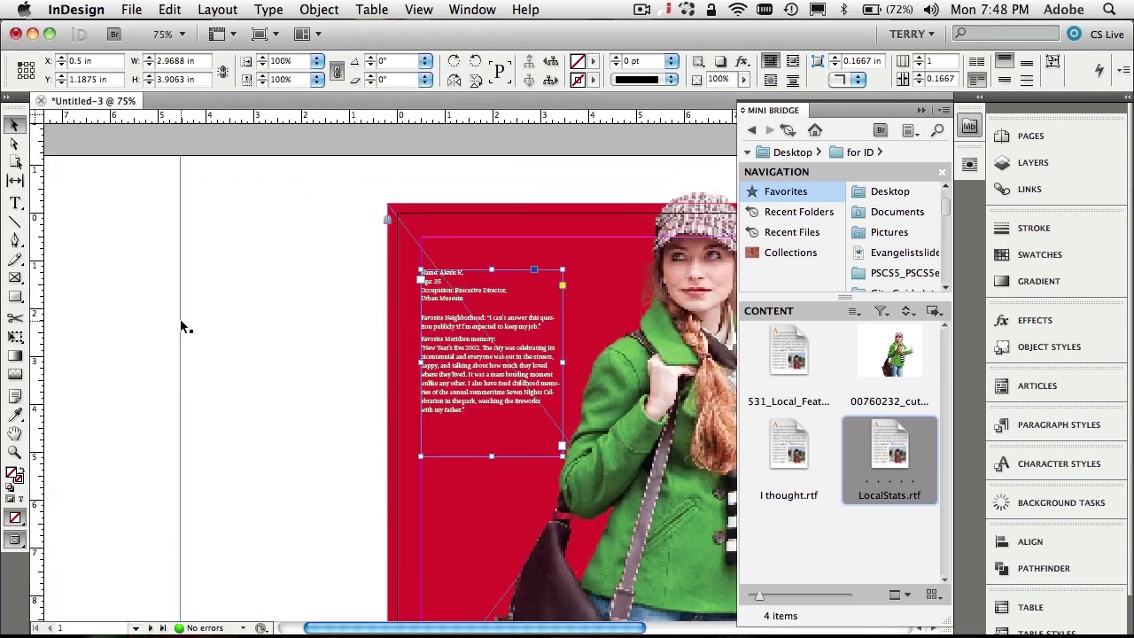
pyautogui.press('super+equal')
pyautogui.press('super+equal')
pyautogui.press('super+equal')
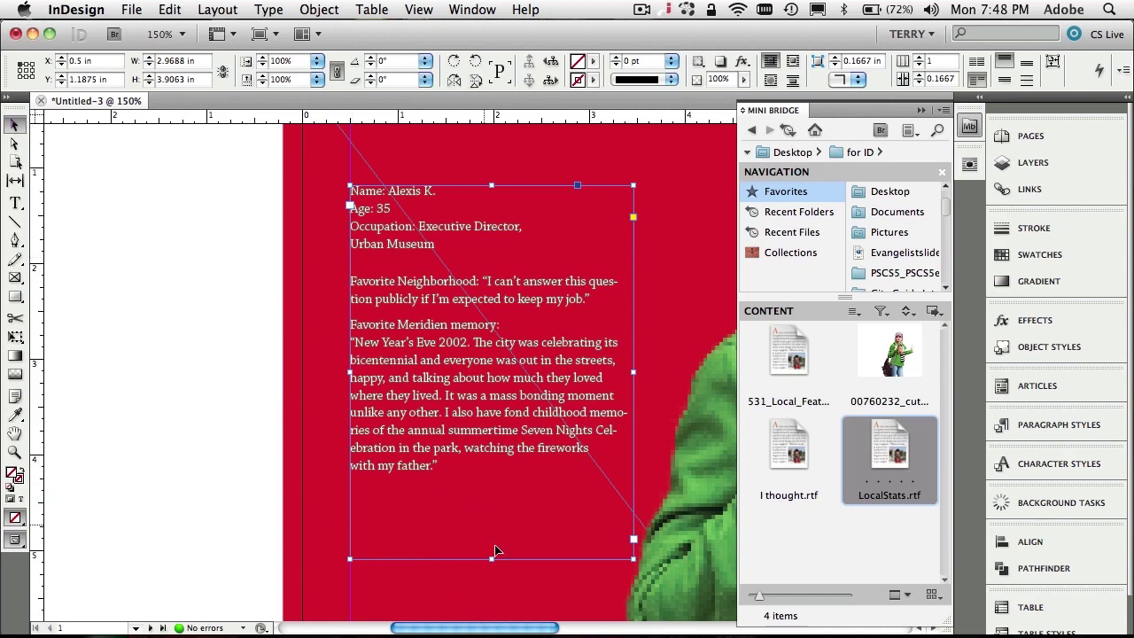
pyautogui.moveTo(492, 558); pyautogui.dragTo(488, 479)
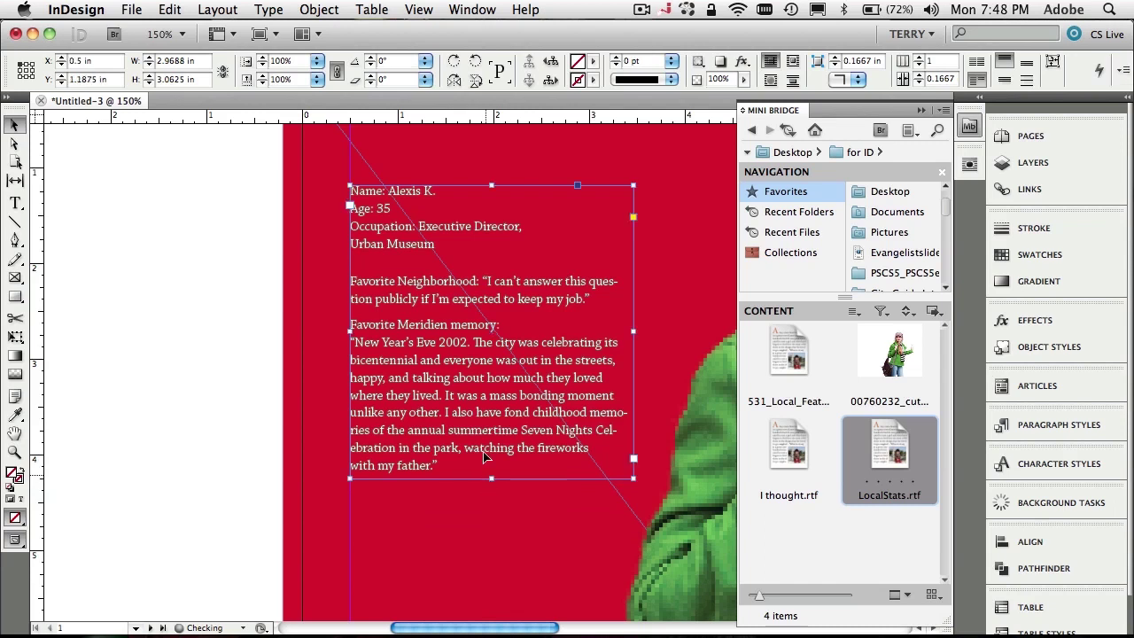
pyautogui.moveTo(552, 398); pyautogui.dragTo(552, 453)
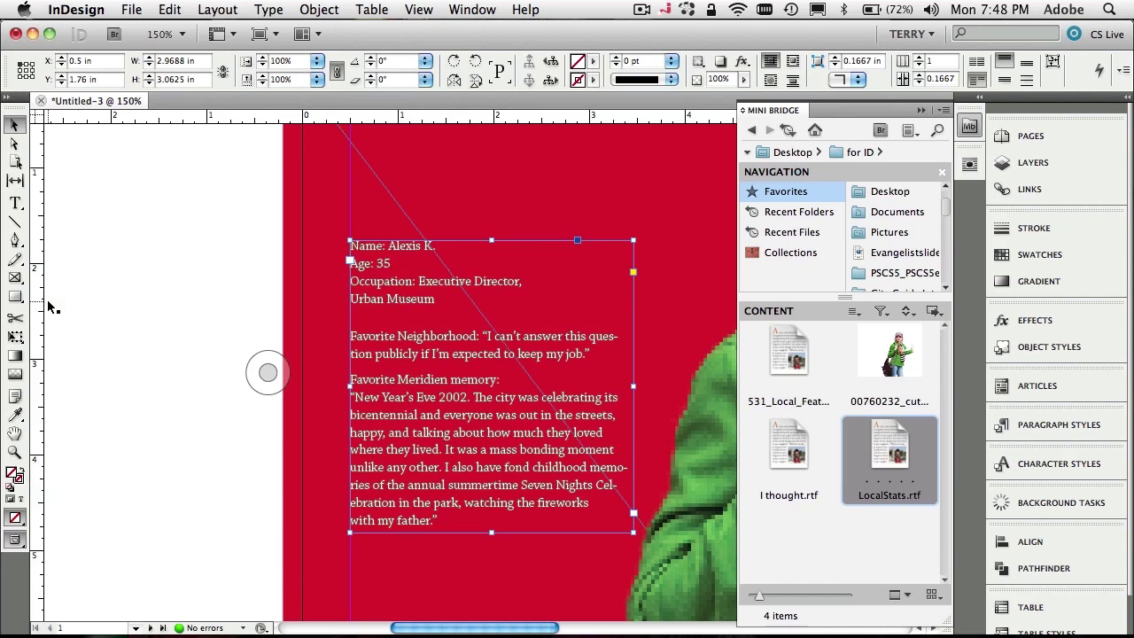
# Step: Create a text frame about 2.96 by 0.43 in just above the stats text and enter the heading "Stats"
pyautogui.click(15, 204)
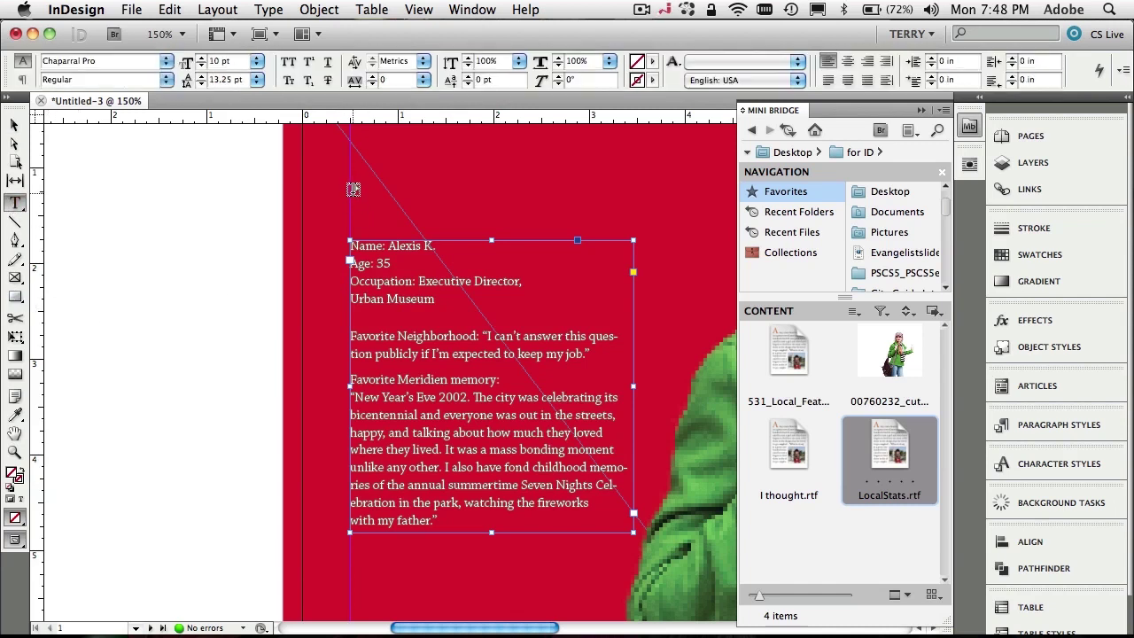
pyautogui.moveTo(352, 189); pyautogui.dragTo(633, 232)
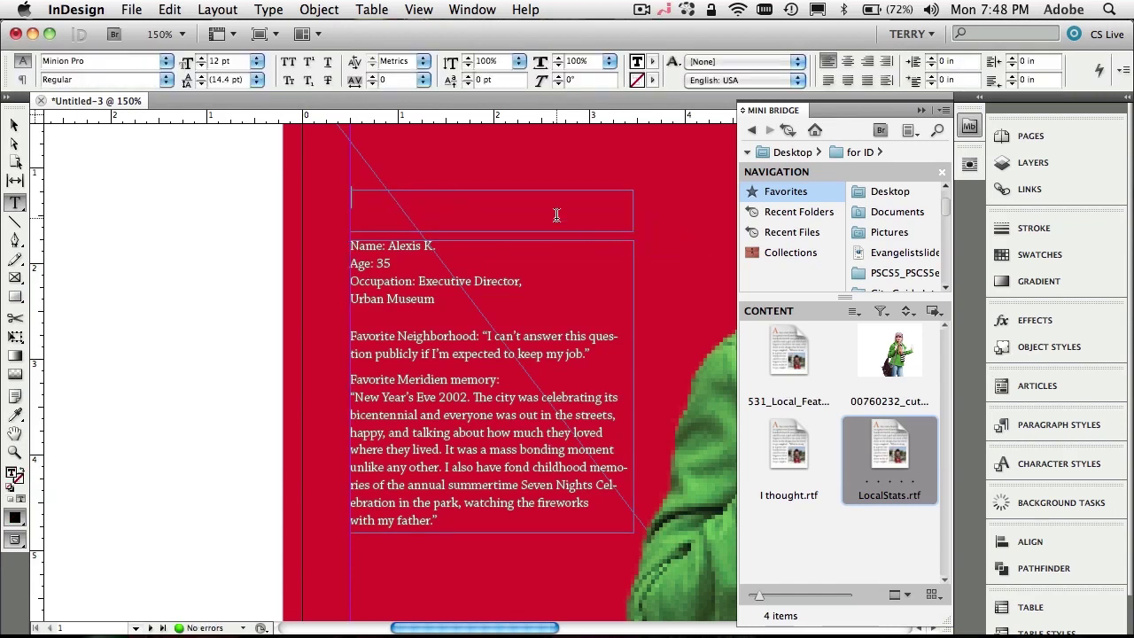
pyautogui.write('Stats')
# Step: Color the "Stats" heading text with the [Paper] swatch
pyautogui.moveTo(384, 197); pyautogui.dragTo(322, 196)
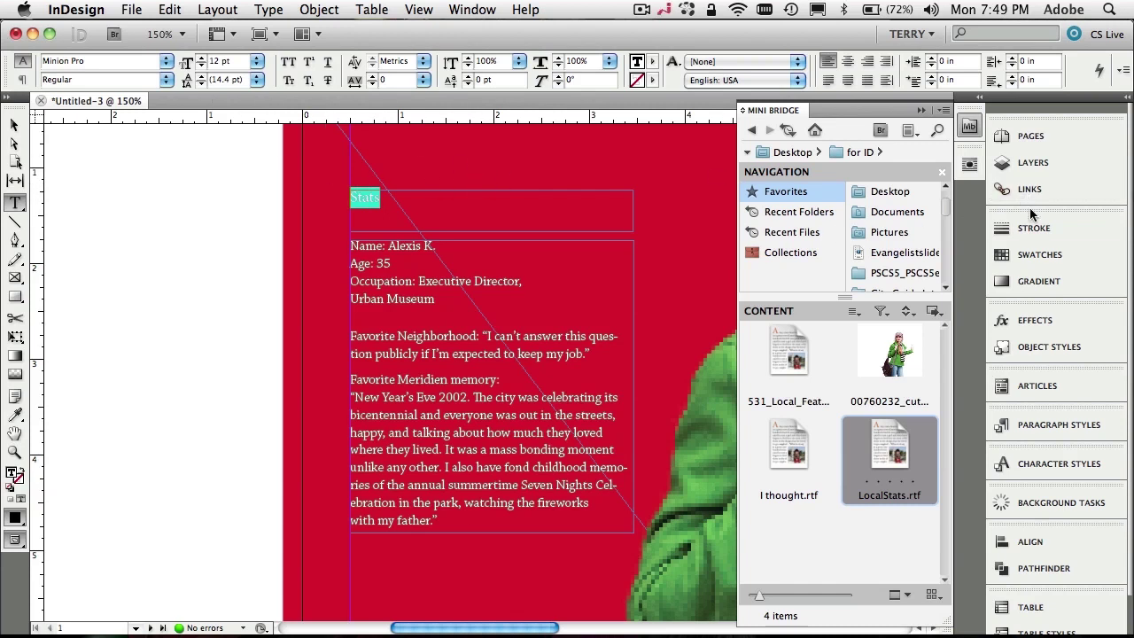
pyautogui.click(1037, 258)
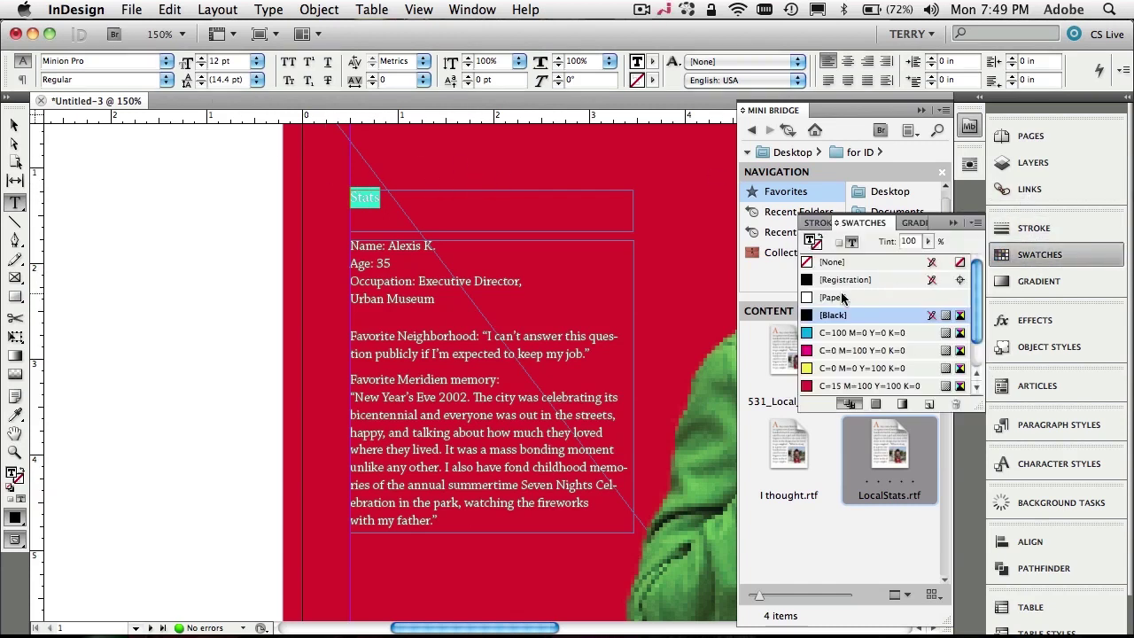
pyautogui.click(812, 300)
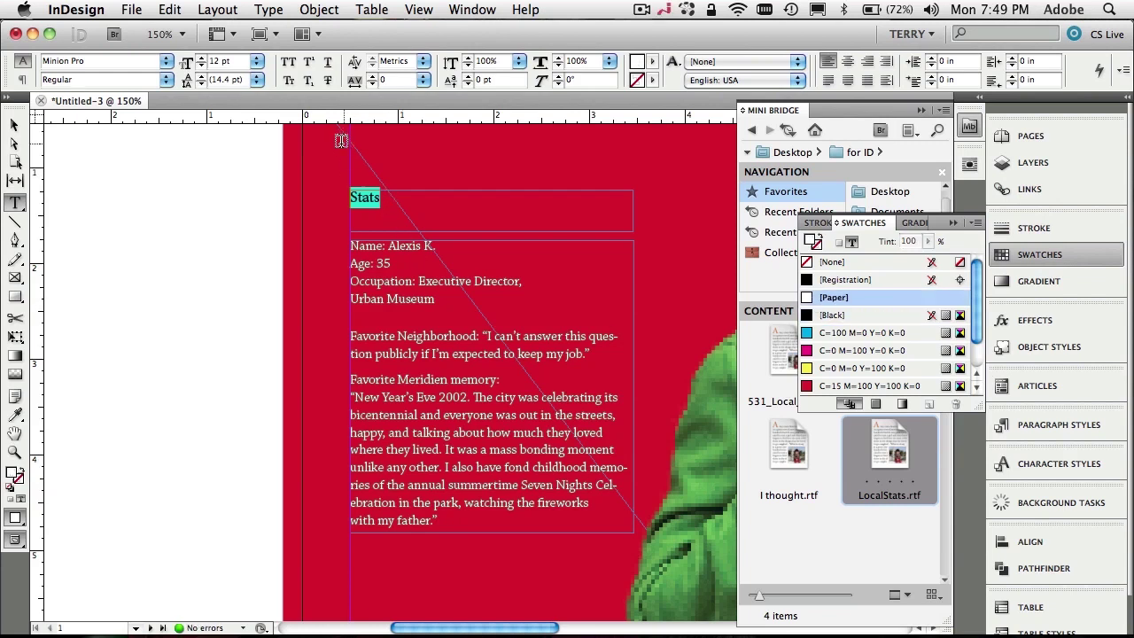
# Step: Enlarge the "Stats" heading to 34 pt and return to the Selection tool
pyautogui.click(256, 61)
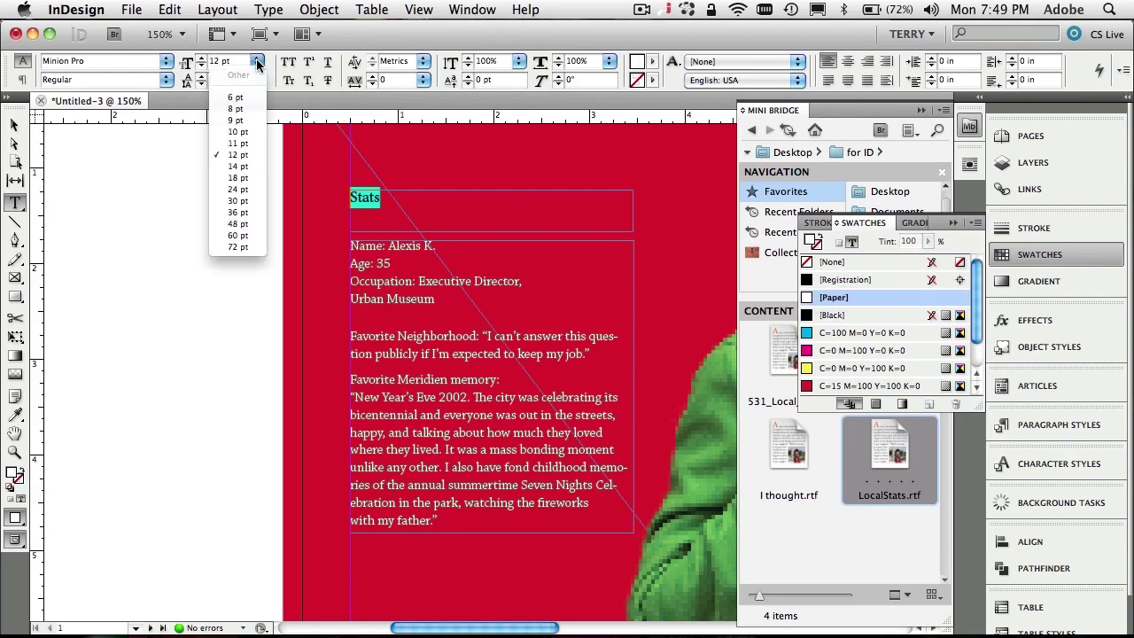
pyautogui.click(254, 180)
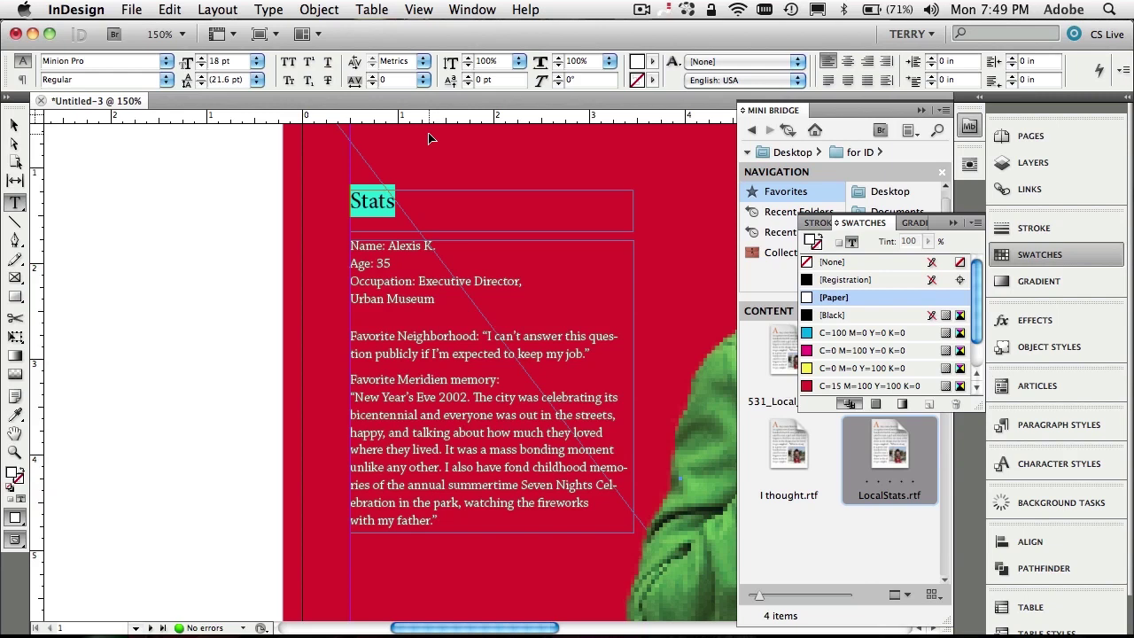
pyautogui.press('super+shift+period')
pyautogui.press('super+shift+period')
pyautogui.press('super+shift+period')
pyautogui.press('super+shift+period')
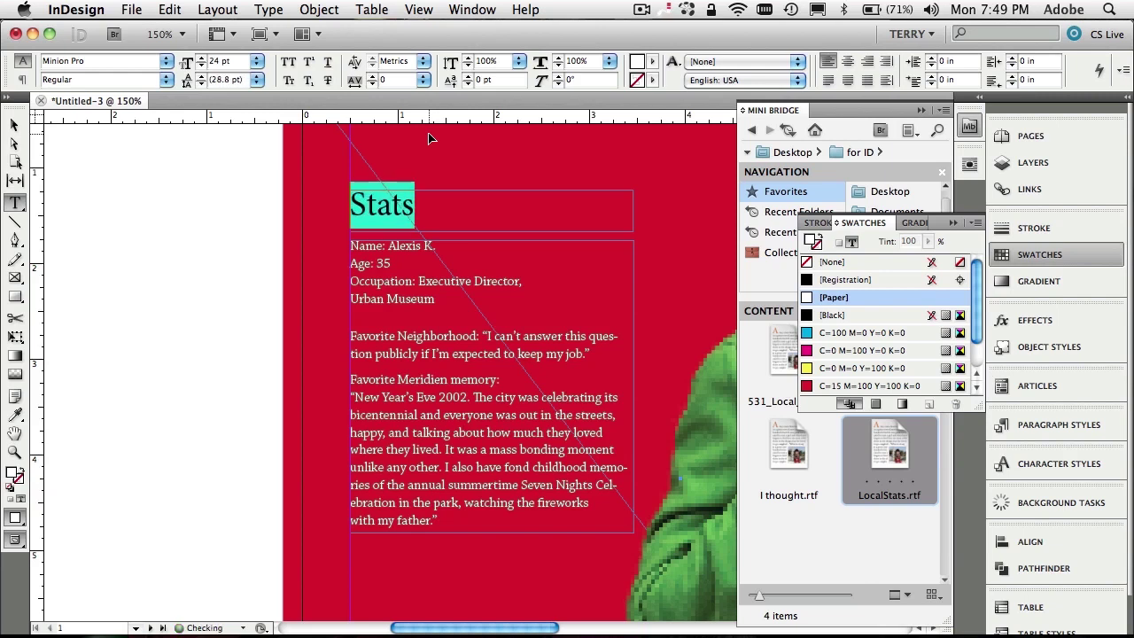
pyautogui.press('super+shift+period')
pyautogui.press('super+shift+period')
pyautogui.press('super+shift+period')
pyautogui.press('super+shift+period')
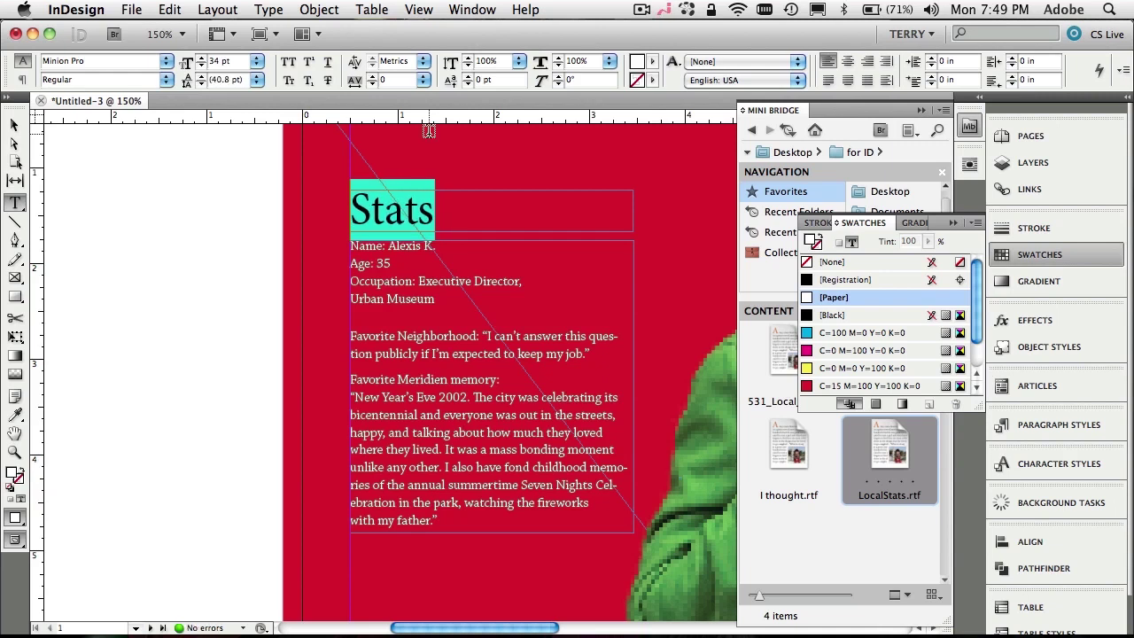
pyautogui.click(14, 124)
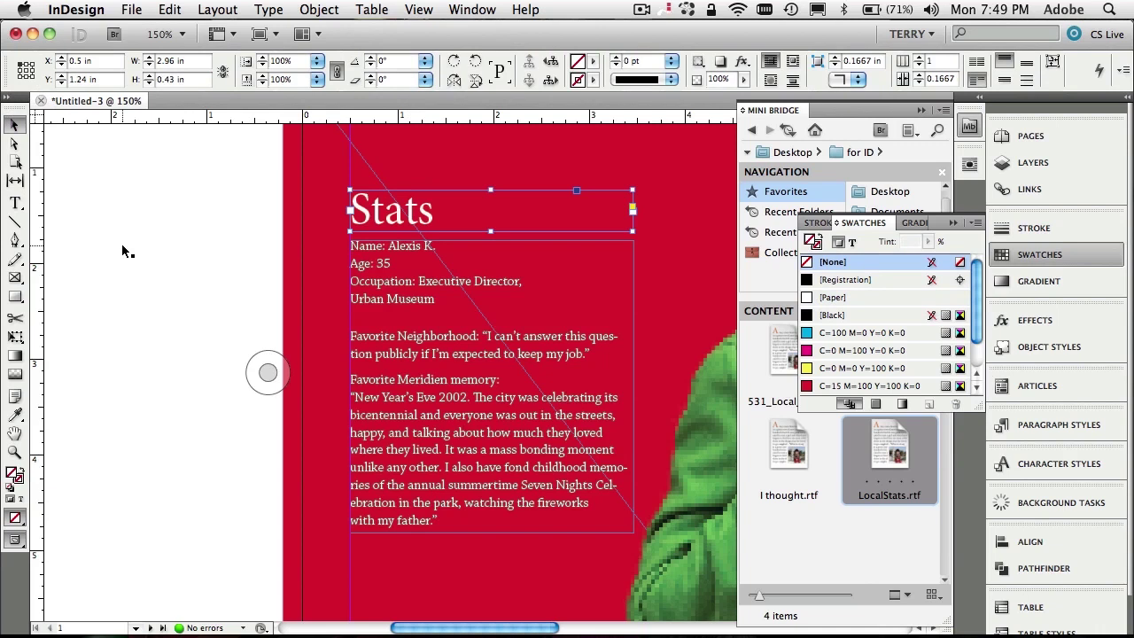
# Step: Shift the woman's image slightly right, to about X -4.06 in, and deselect it
pyautogui.press('super+minus')
pyautogui.press('super+minus')
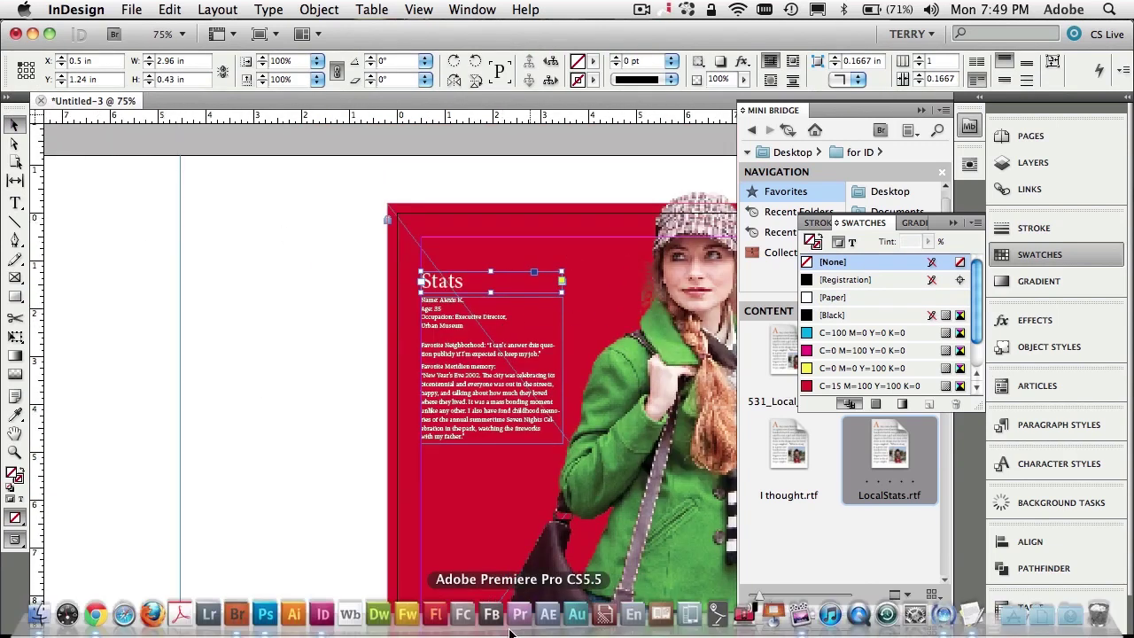
pyautogui.moveTo(506, 628); pyautogui.dragTo(645, 632)
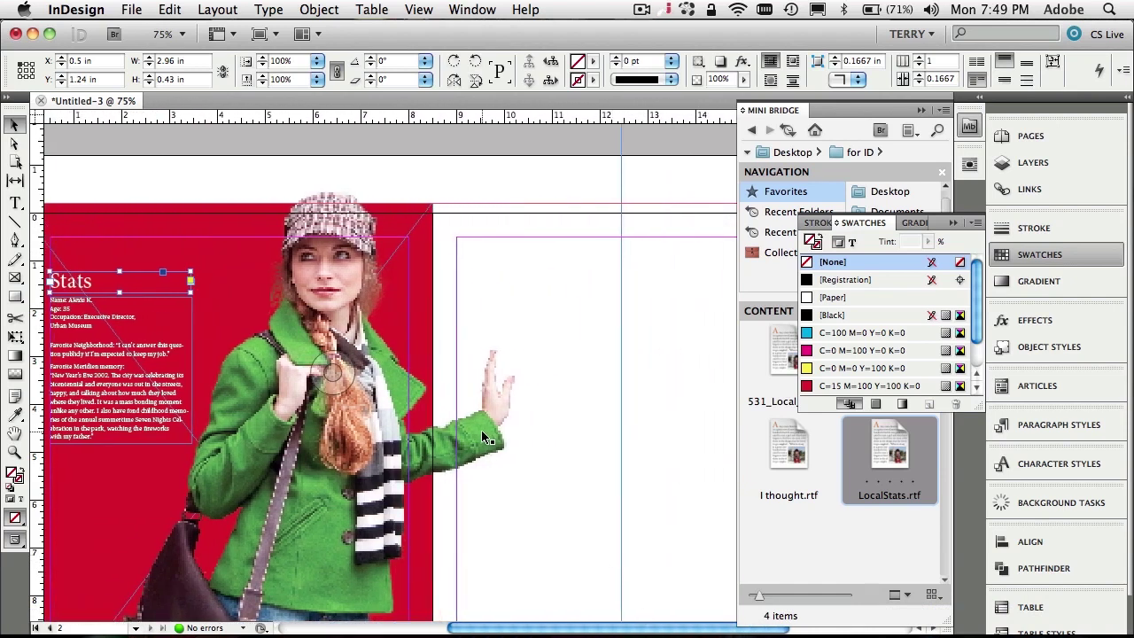
pyautogui.moveTo(481, 430); pyautogui.dragTo(506, 436)
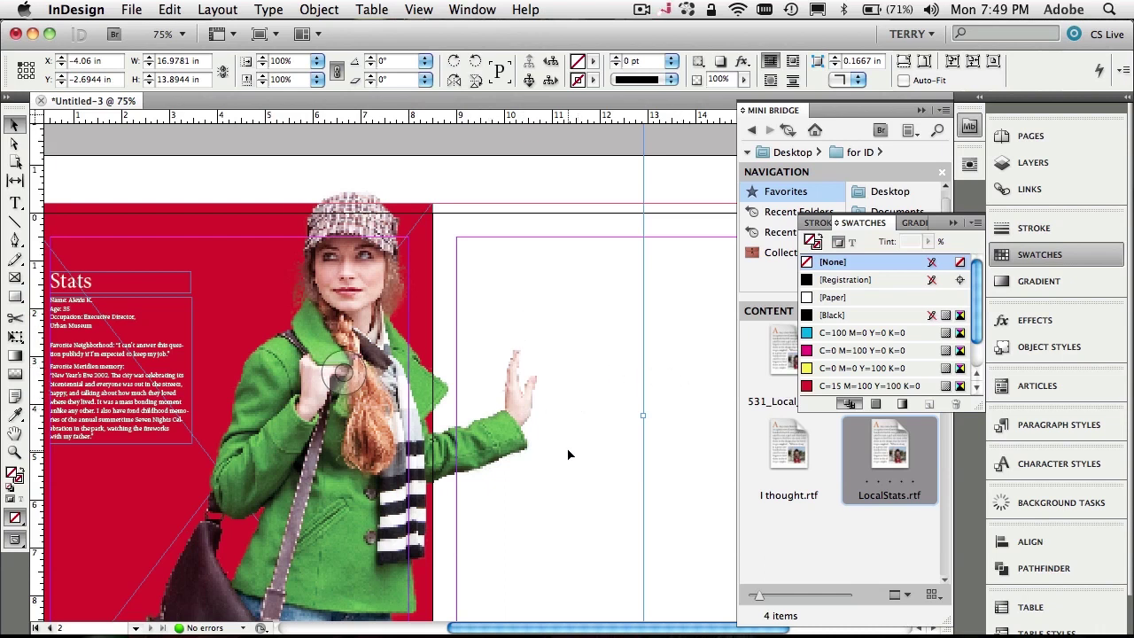
pyautogui.click(677, 383)
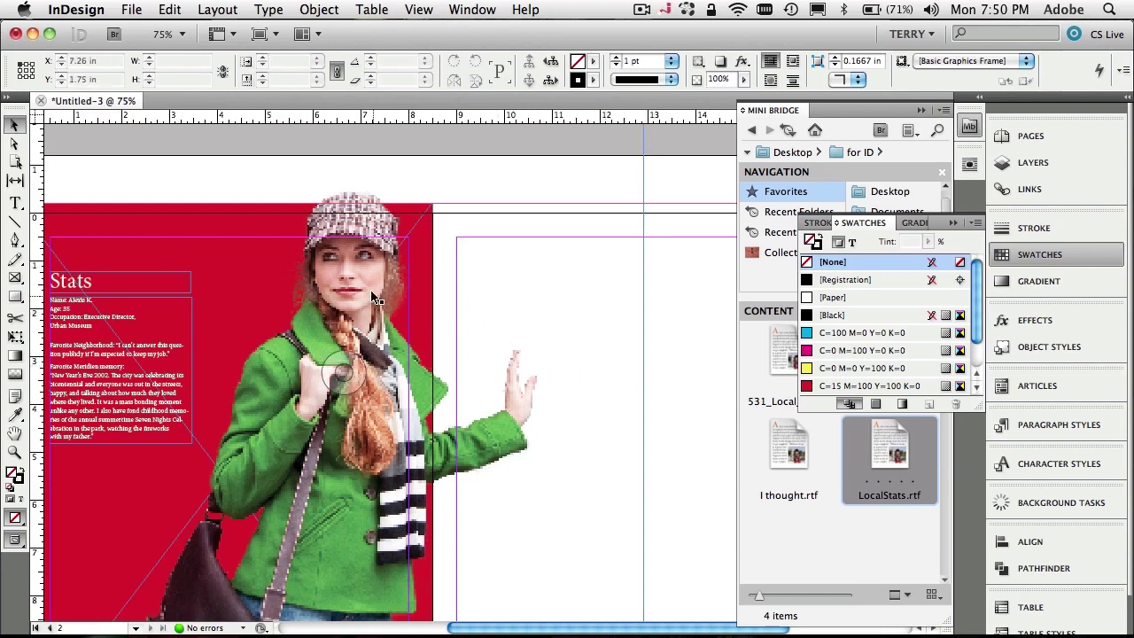
# Step: Create a text frame about 0.875 by 3.56 in at the white page's upper-left margin corner, containing a capital "I"
pyautogui.click(15, 203)
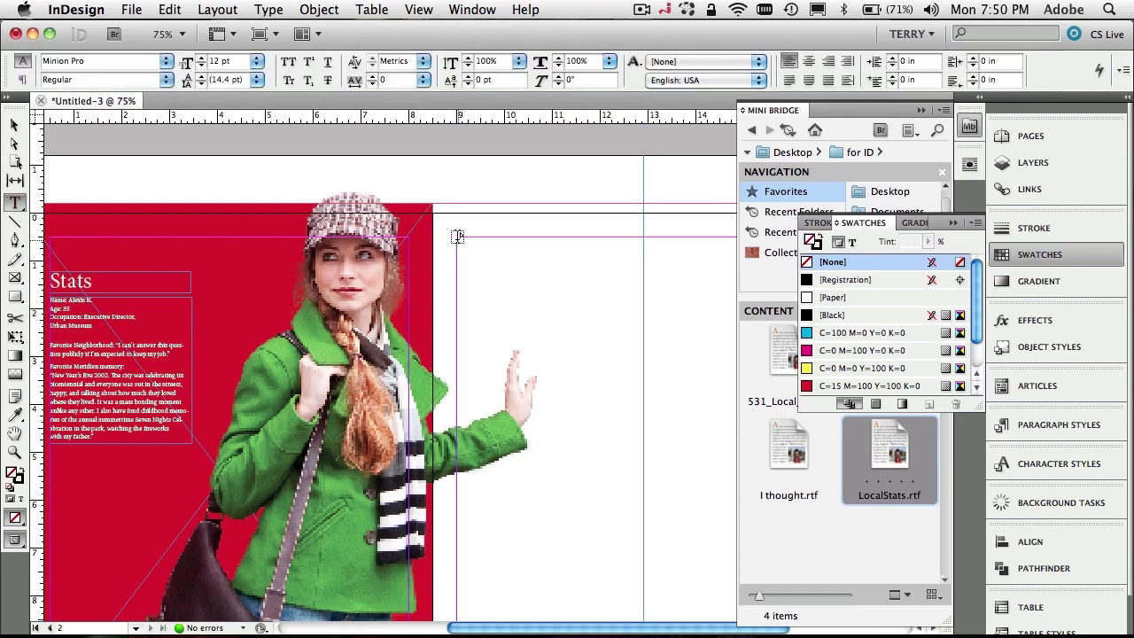
pyautogui.moveTo(457, 236); pyautogui.dragTo(501, 403)
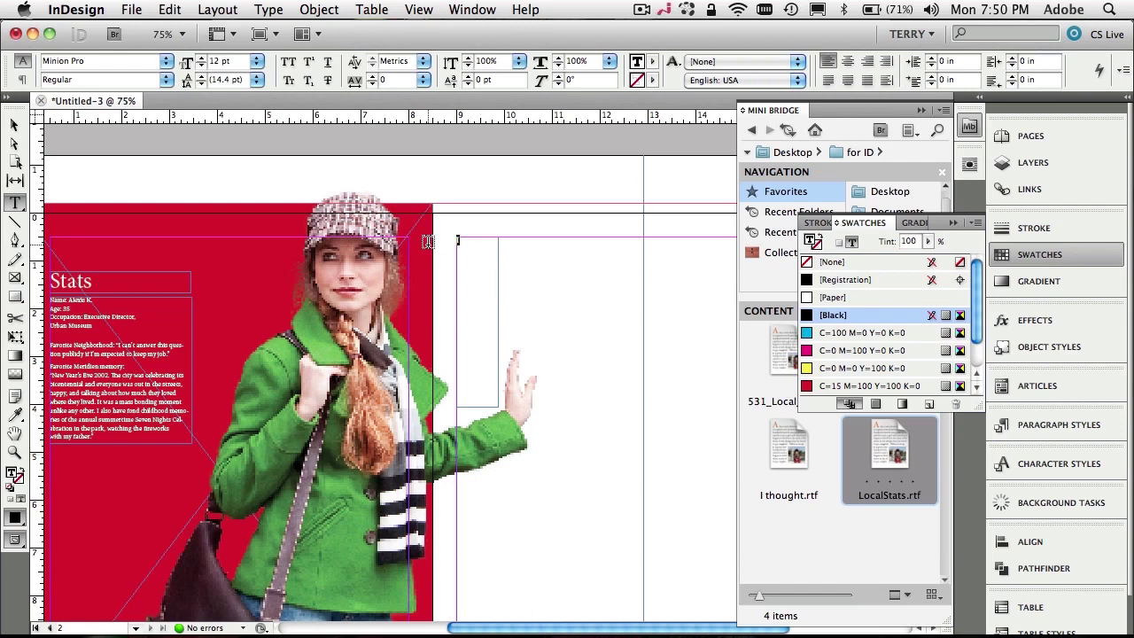
# Step: Enlarge the letter "I" to 184 pt so it fills the frame's width, and return to the Selection tool
pyautogui.doubleClick(215, 63)
pyautogui.click(255, 61)
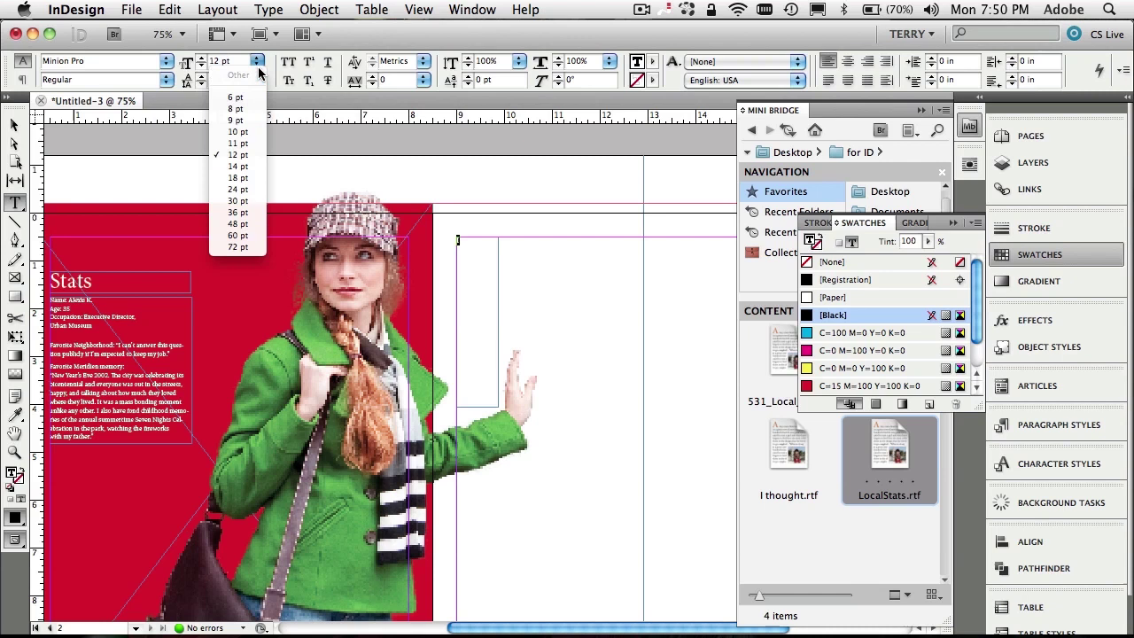
pyautogui.click(255, 187)
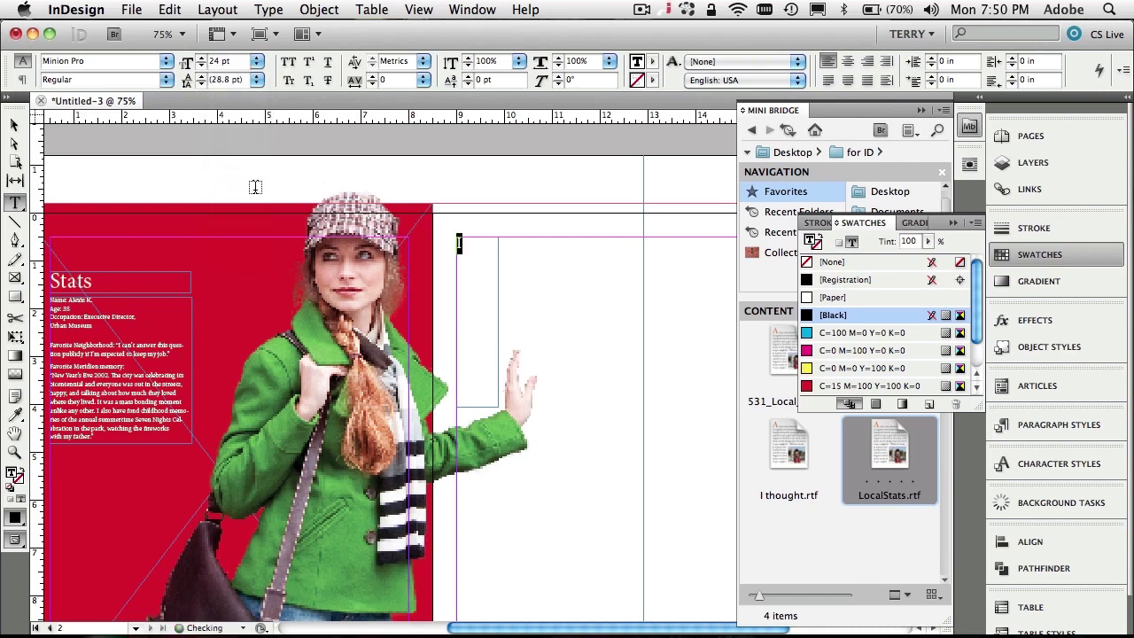
pyautogui.click(256, 61)
pyautogui.click(253, 212)
pyautogui.press('super+alt+shift+period')
pyautogui.press('super+alt+shift+period')
pyautogui.press('super+alt+shift+period')
pyautogui.press('super+alt+shift+period')
pyautogui.press('super+alt+shift+period')
pyautogui.press('super+alt+shift+period')
pyautogui.press('super+alt+shift+period')
pyautogui.press('super+alt+shift+period')
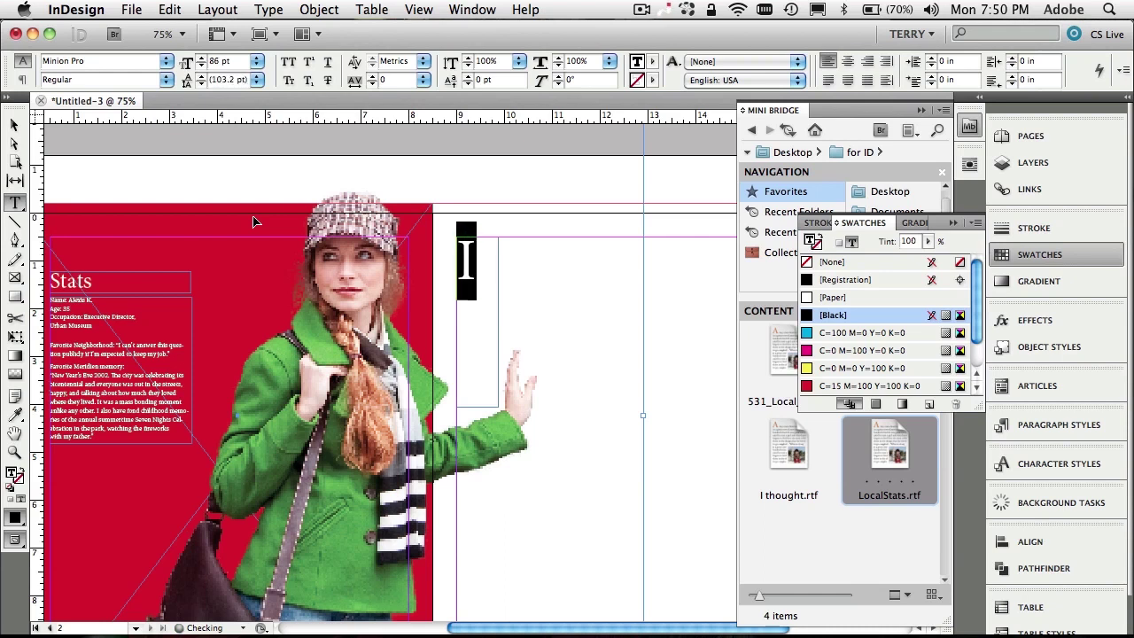
pyautogui.press('super+alt+shift+period')
pyautogui.press('super+alt+shift+period')
pyautogui.press('super+alt+shift+period')
pyautogui.press('super+alt+shift+period')
pyautogui.press('super+alt+shift+period')
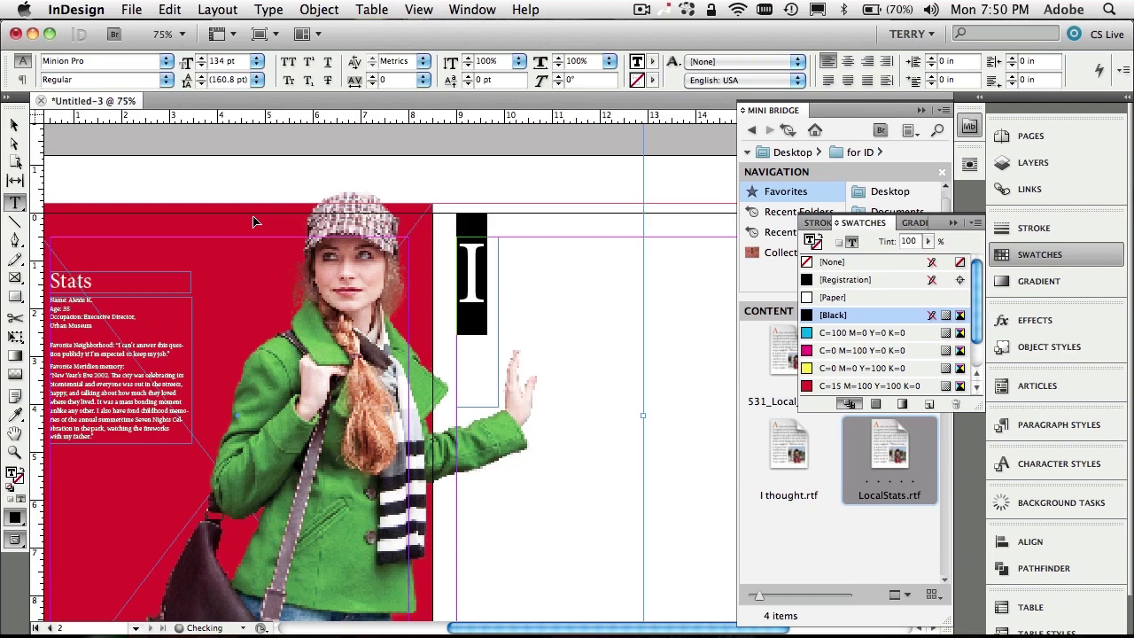
pyautogui.press('super+shift+period')
pyautogui.press('super+shift+period')
pyautogui.press('super+shift+period')
pyautogui.press('super+shift+period')
pyautogui.press('super+shift+period')
pyautogui.press('super+shift+period')
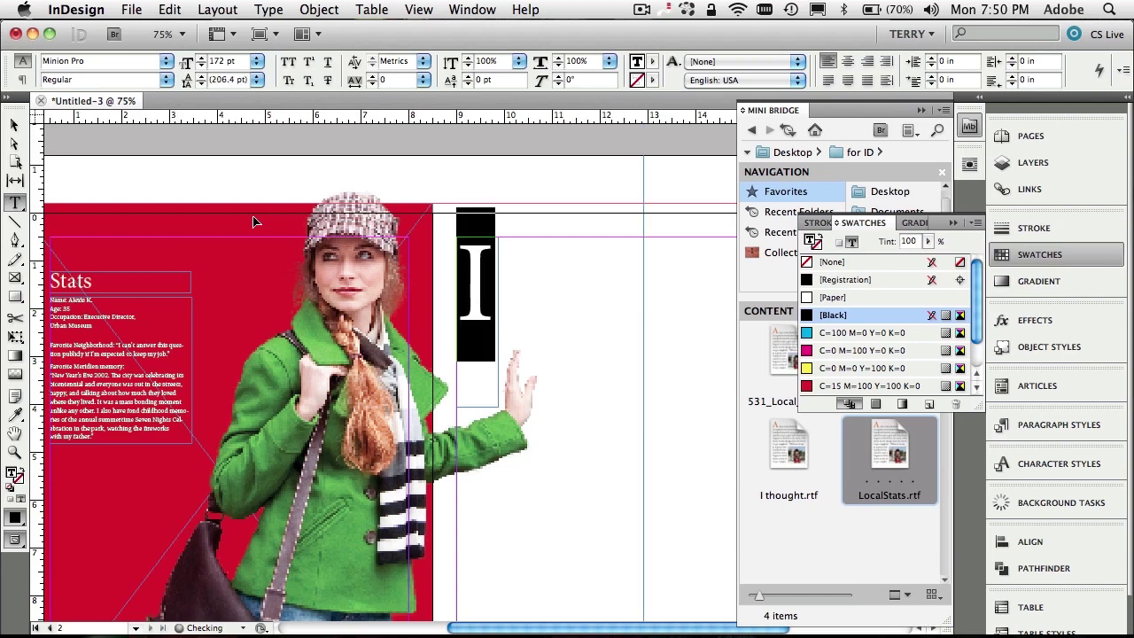
pyautogui.press('super+shift+period')
pyautogui.press('super+shift+period')
pyautogui.press('super+shift+period')
pyautogui.press('super+shift+period')
pyautogui.press('super+shift+period')
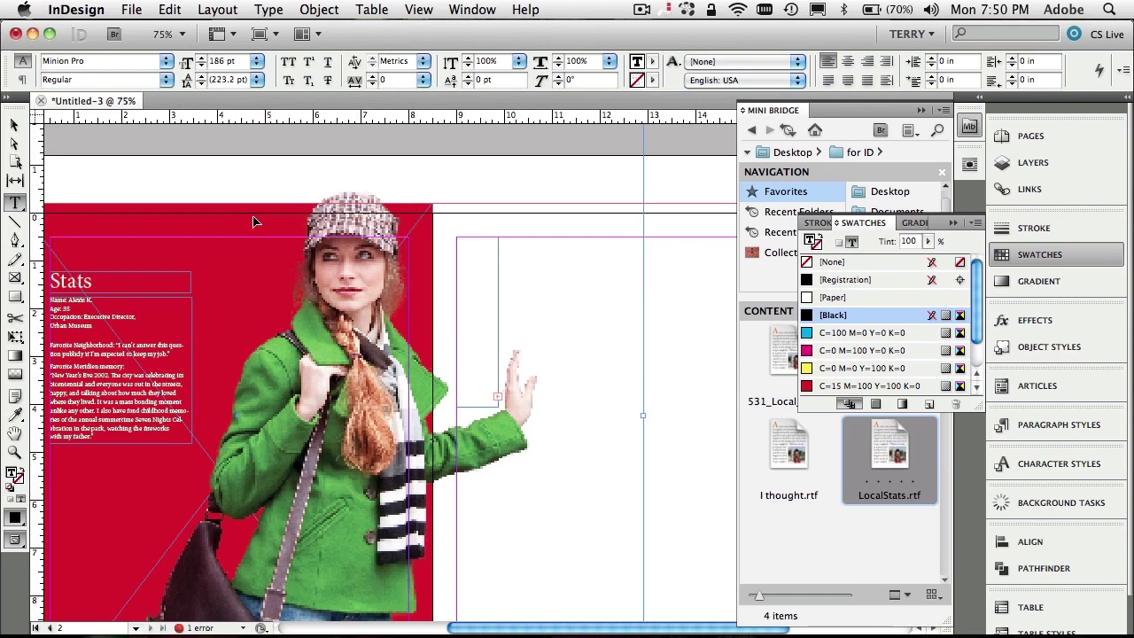
pyautogui.press('super+shift+comma')
pyautogui.press('super+shift+comma')
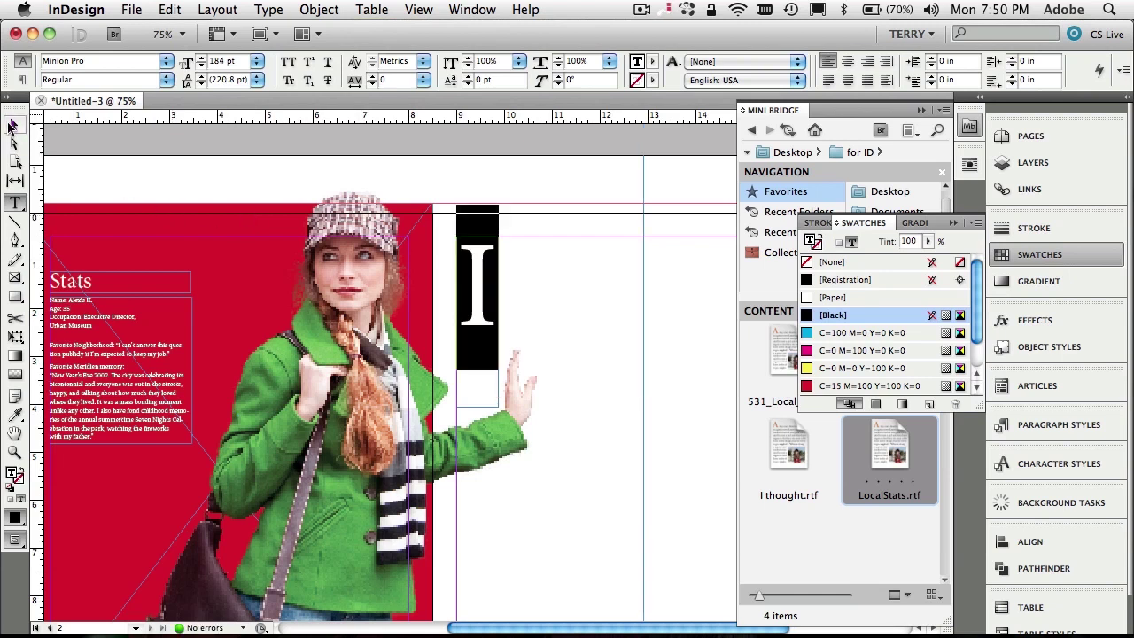
pyautogui.click(12, 125)
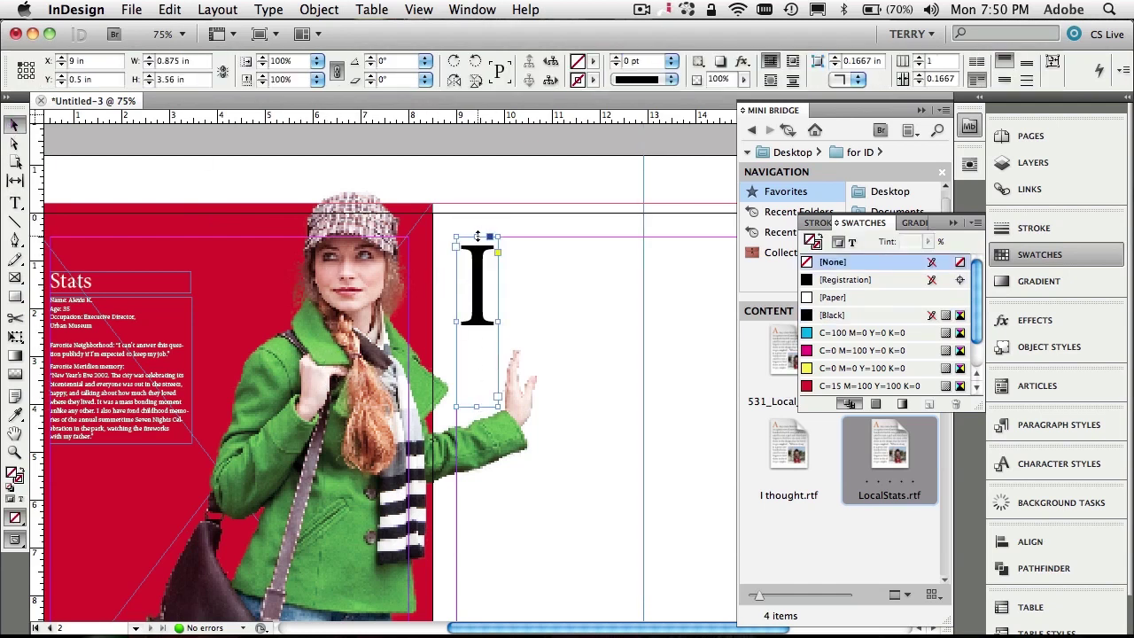
# Step: Lower the upper edge of the "I" frame to Y 1.7 in, making it 2.36 in tall, and close the swatches
pyautogui.moveTo(478, 237); pyautogui.dragTo(477, 294)
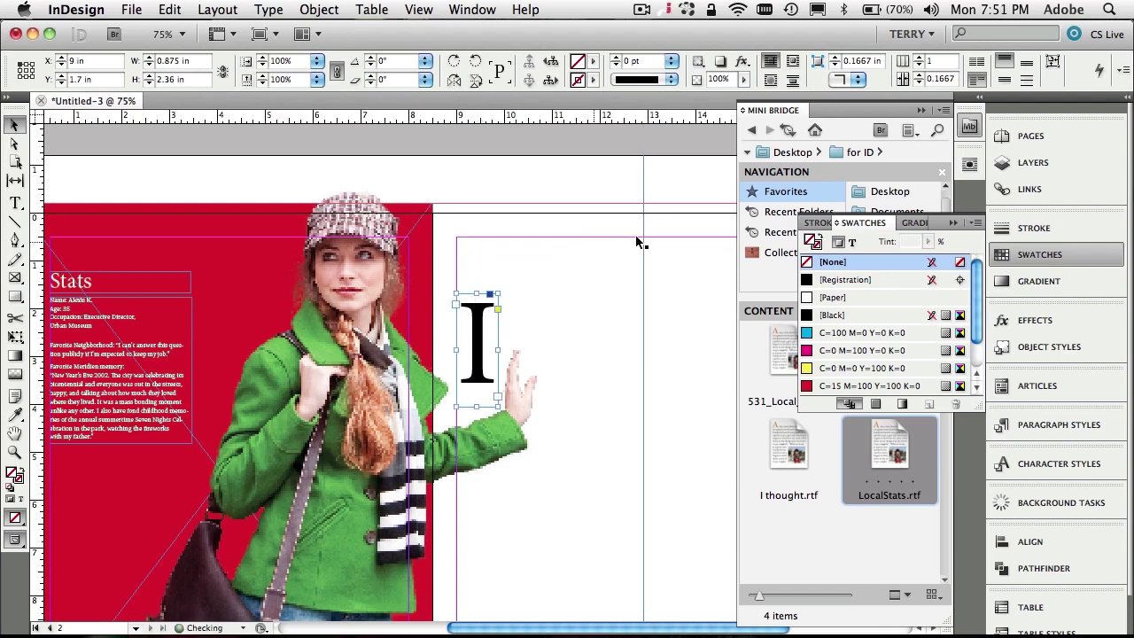
pyautogui.hscroll(3, 655, 220)
pyautogui.hscroll(3, 655, 228)
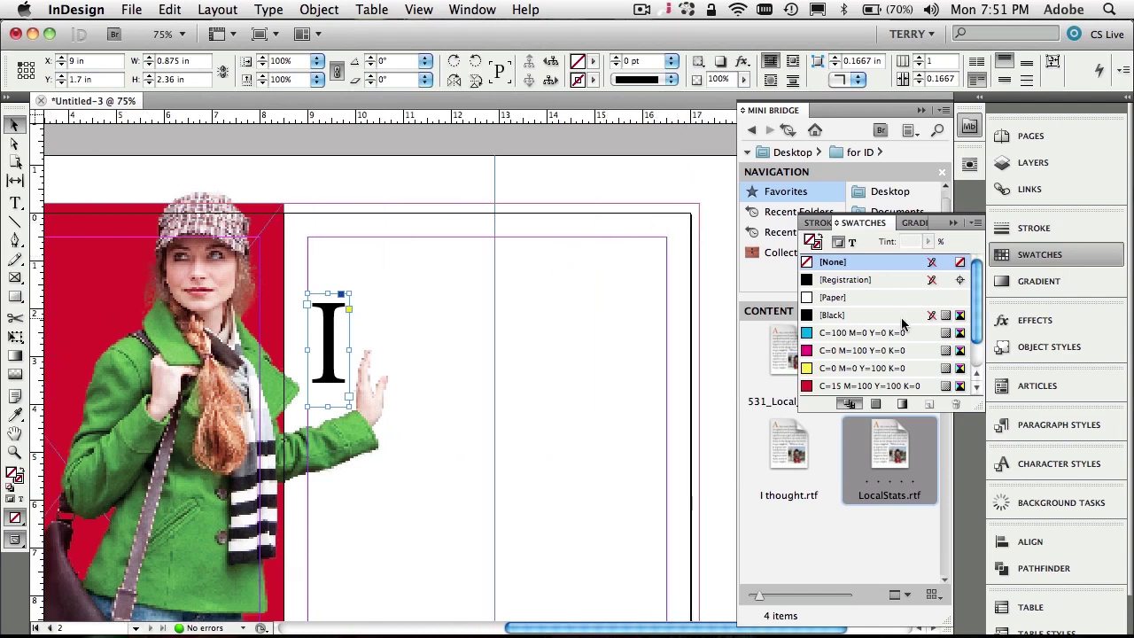
pyautogui.click(953, 223)
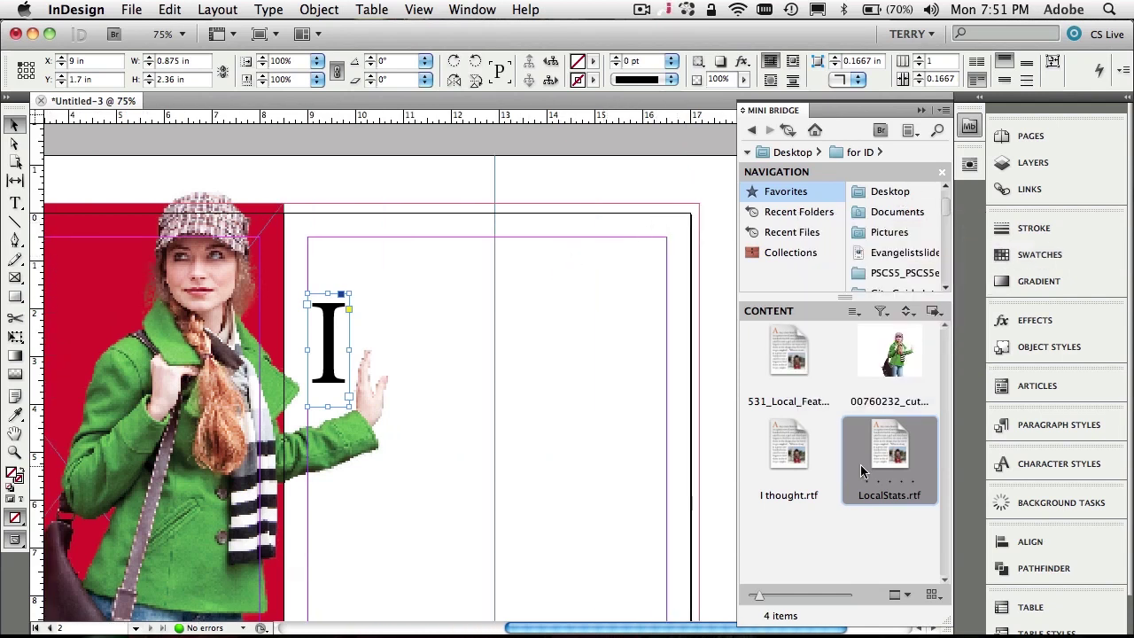
# Step: Place the "I thought.rtf" text in a frame about 4.3 by 4.58 in directly beside the large "I"
pyautogui.click(791, 462)
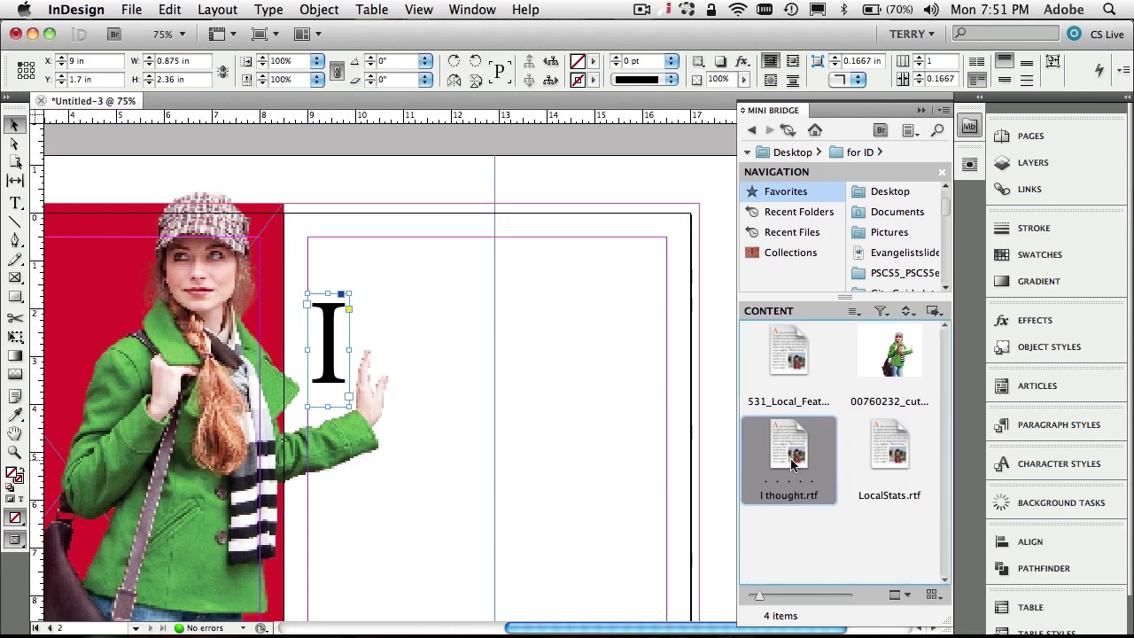
pyautogui.moveTo(792, 462); pyautogui.dragTo(469, 320)
pyautogui.moveTo(780, 437); pyautogui.dragTo(570, 508)
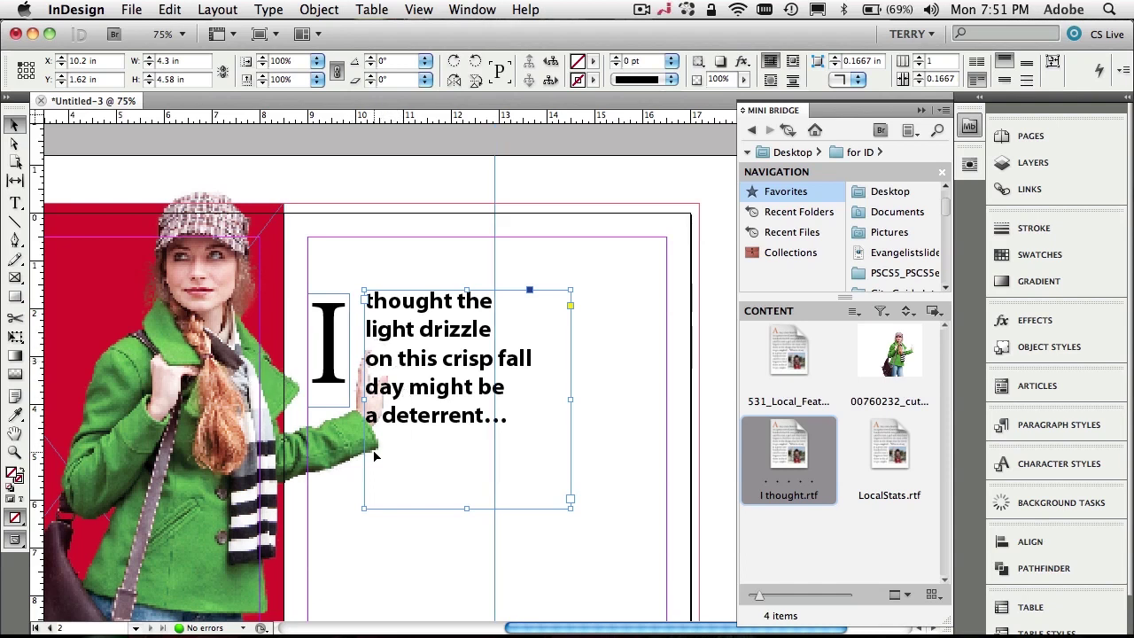
# Step: Make text wrap around the object shape of the woman's image
pyautogui.hscroll(-5, 374, 456)
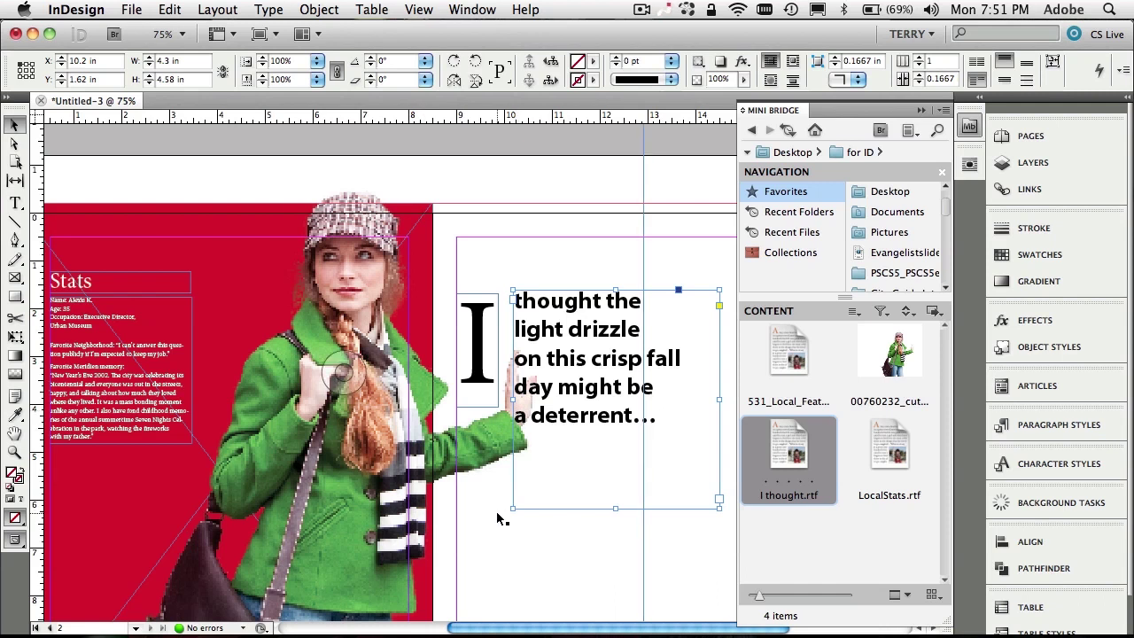
pyautogui.press('super+shift+a')
pyautogui.click(389, 452)
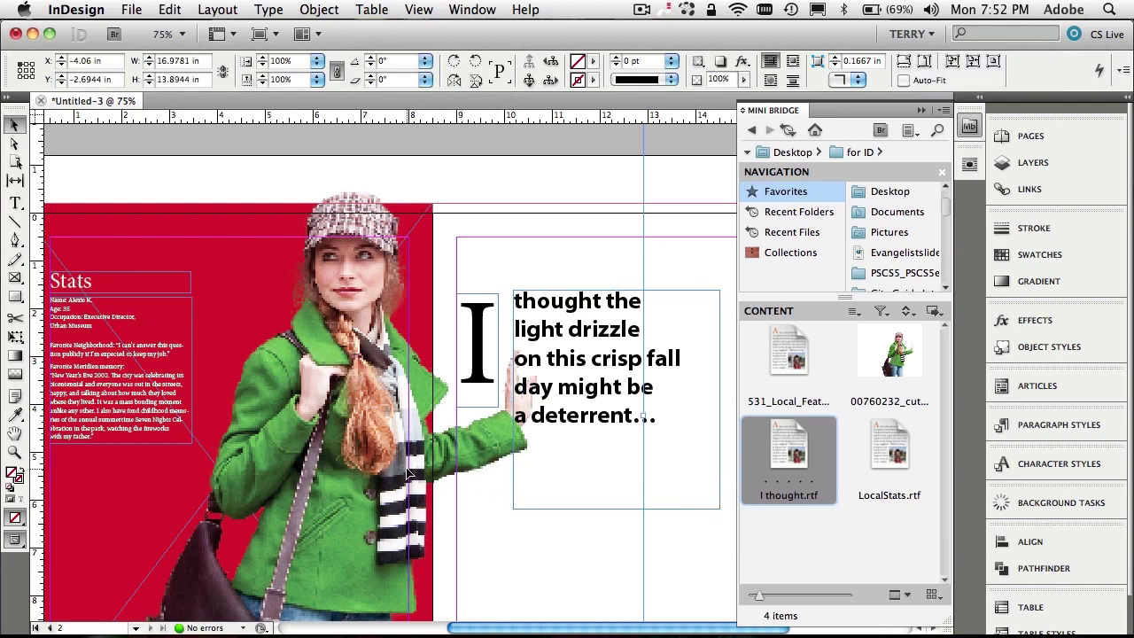
pyautogui.click(925, 111)
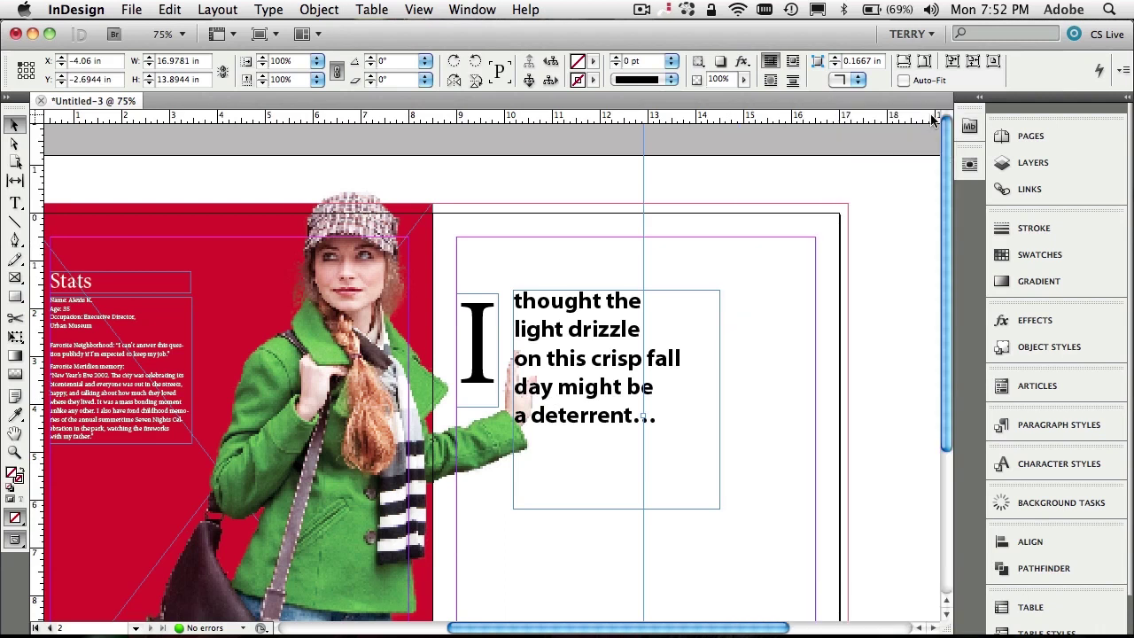
pyautogui.click(970, 166)
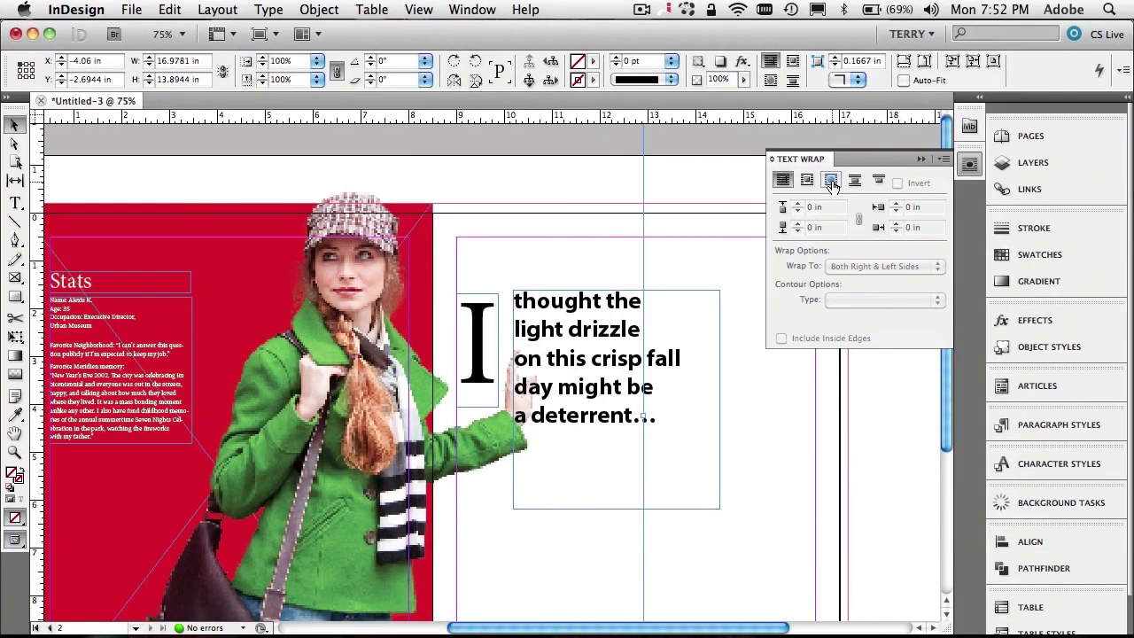
pyautogui.click(833, 183)
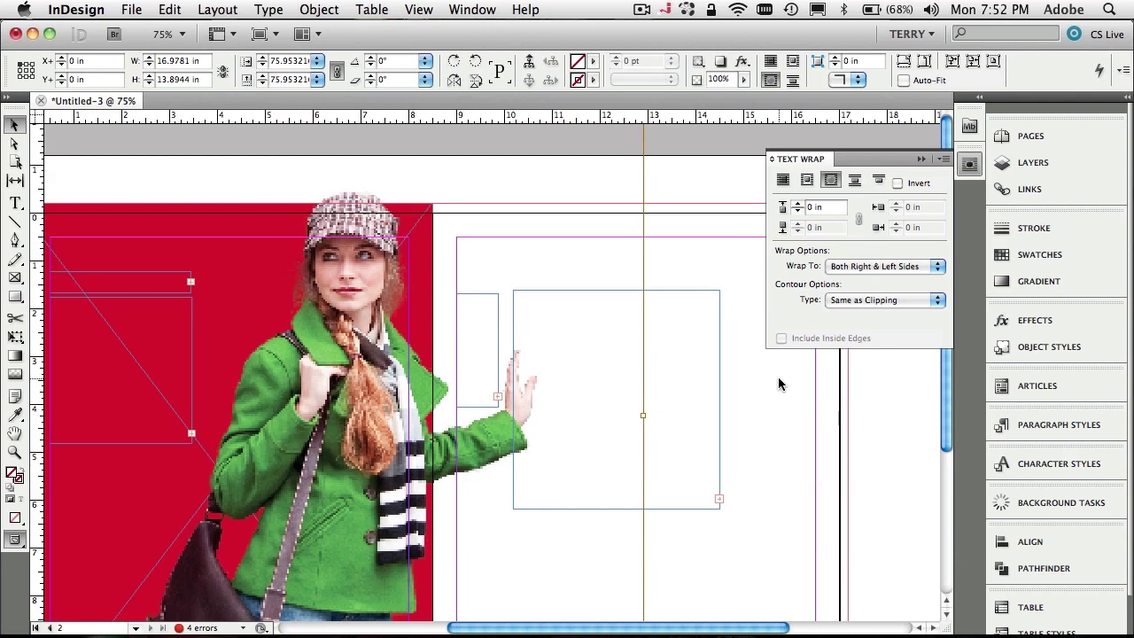
# Step: Set the image's text wrap contour type to Detect Edges, deselect the image and close the wrap settings
pyautogui.click(896, 301)
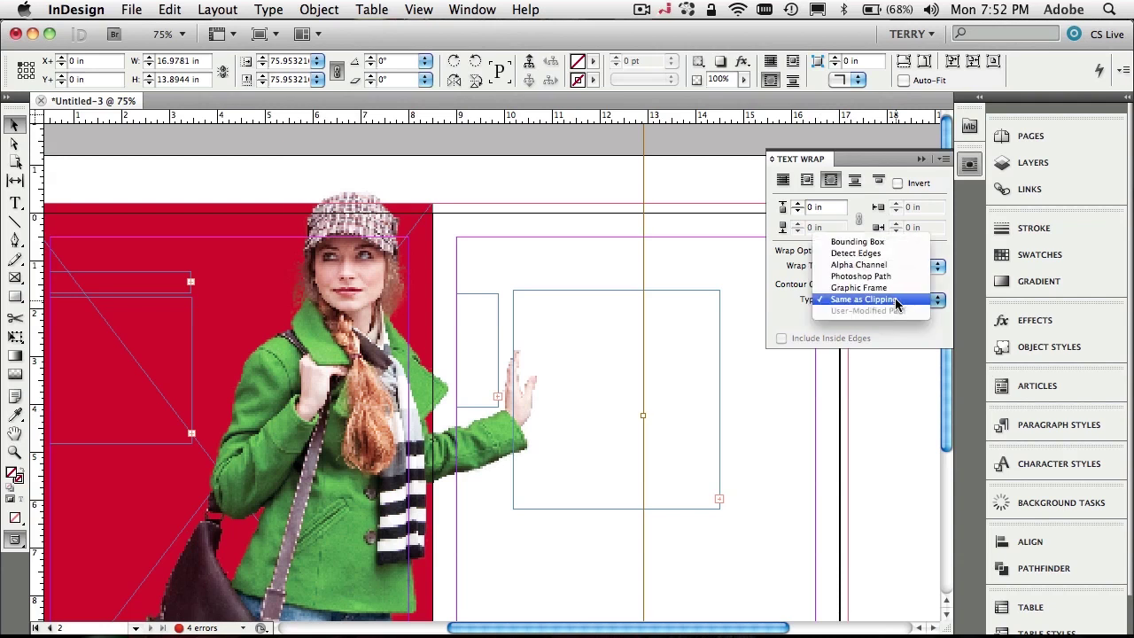
pyautogui.click(881, 254)
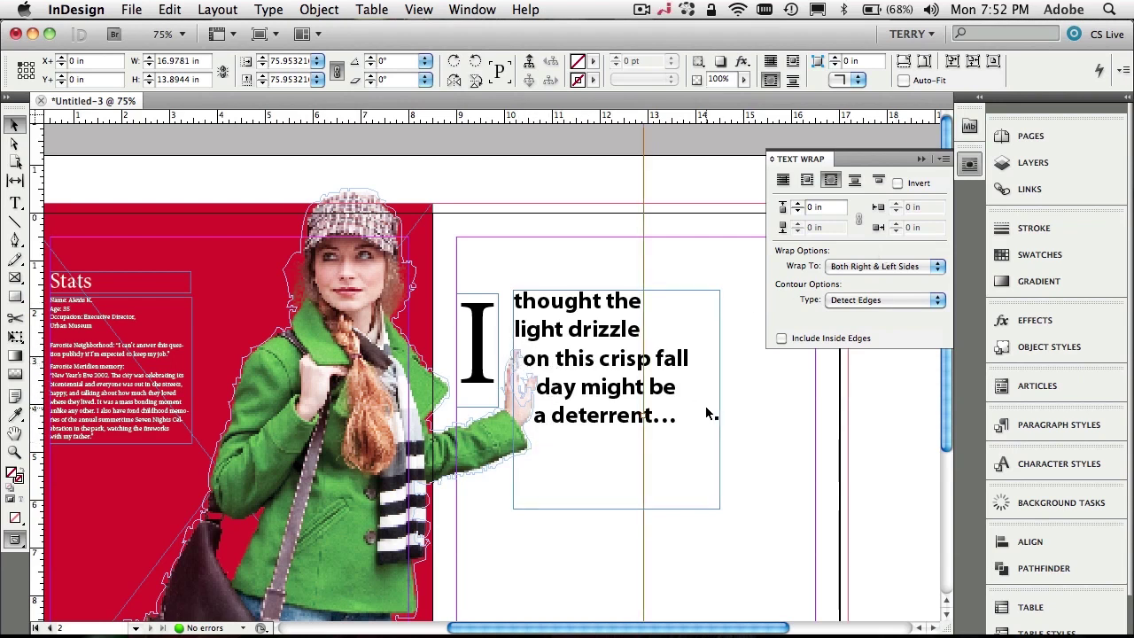
pyautogui.click(766, 390)
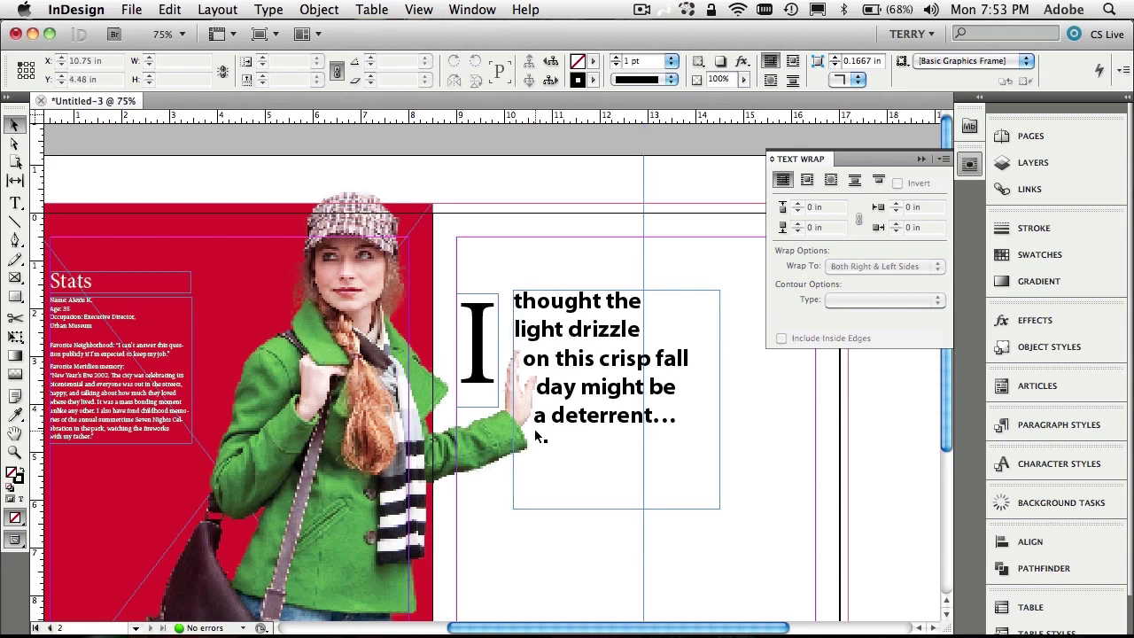
pyautogui.scroll(-1, 747, 500)
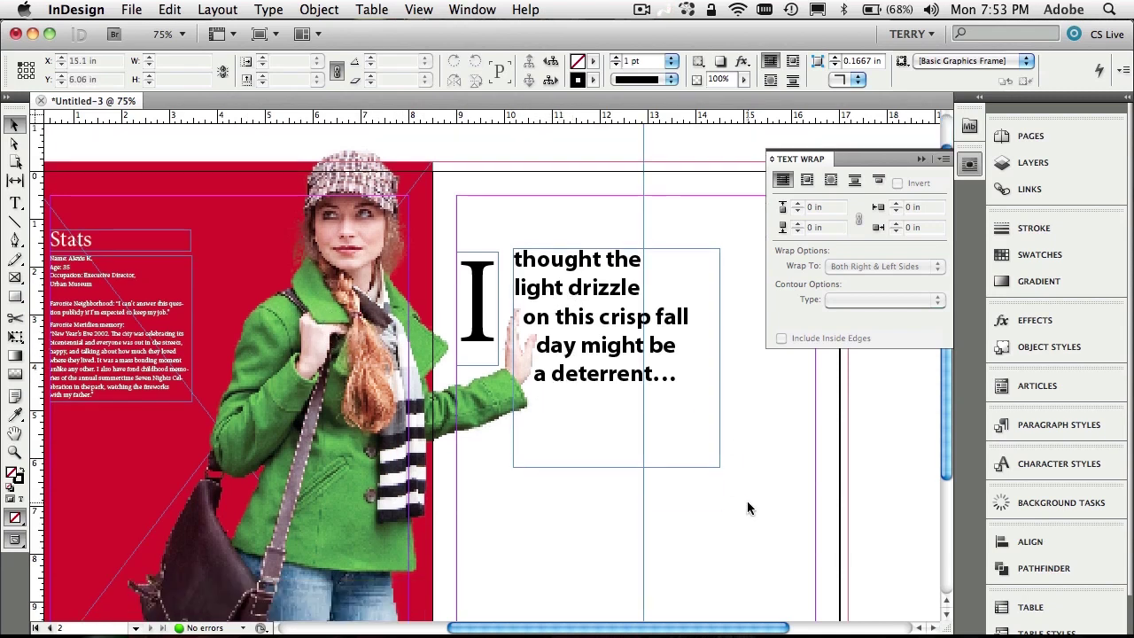
pyautogui.click(920, 161)
# Step: Shrink the "thought the light drizzle" headline frame from its lower corner to fit closely around its text, and deselect it
pyautogui.press('super+minus')
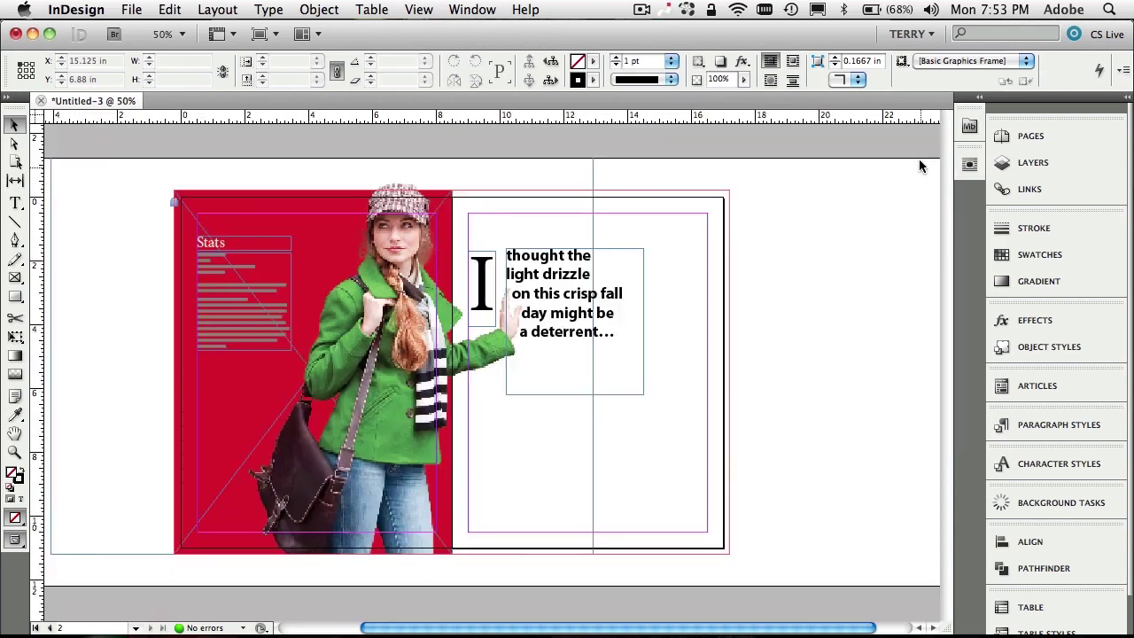
pyautogui.click(620, 393)
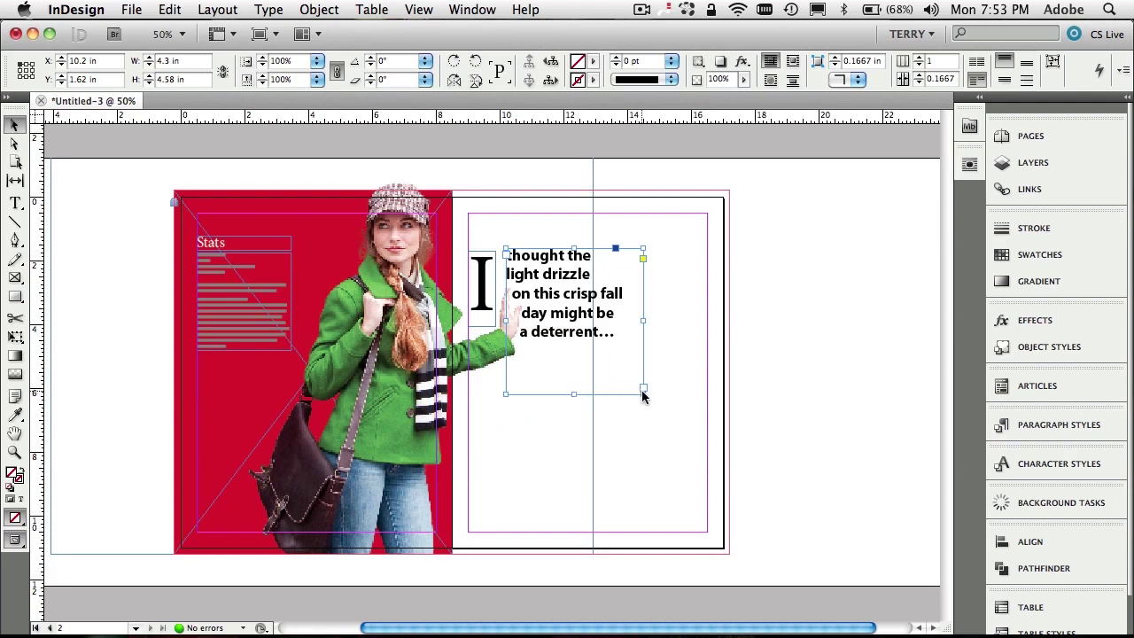
pyautogui.moveTo(643, 391); pyautogui.dragTo(629, 339)
pyautogui.click(740, 353)
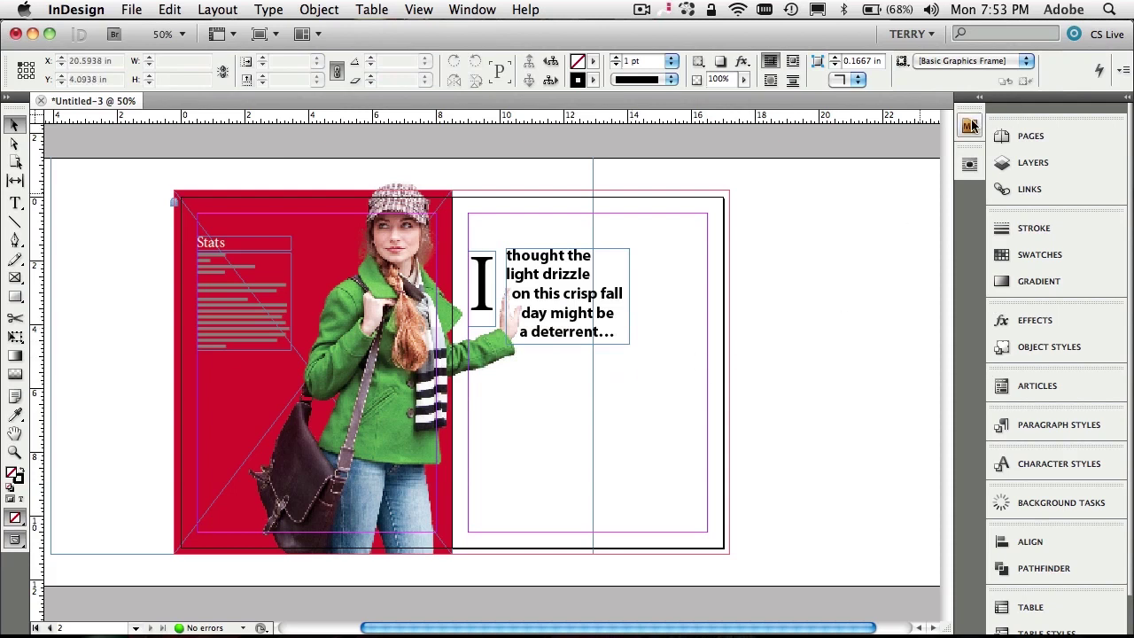
pyautogui.click(972, 125)
pyautogui.click(779, 358)
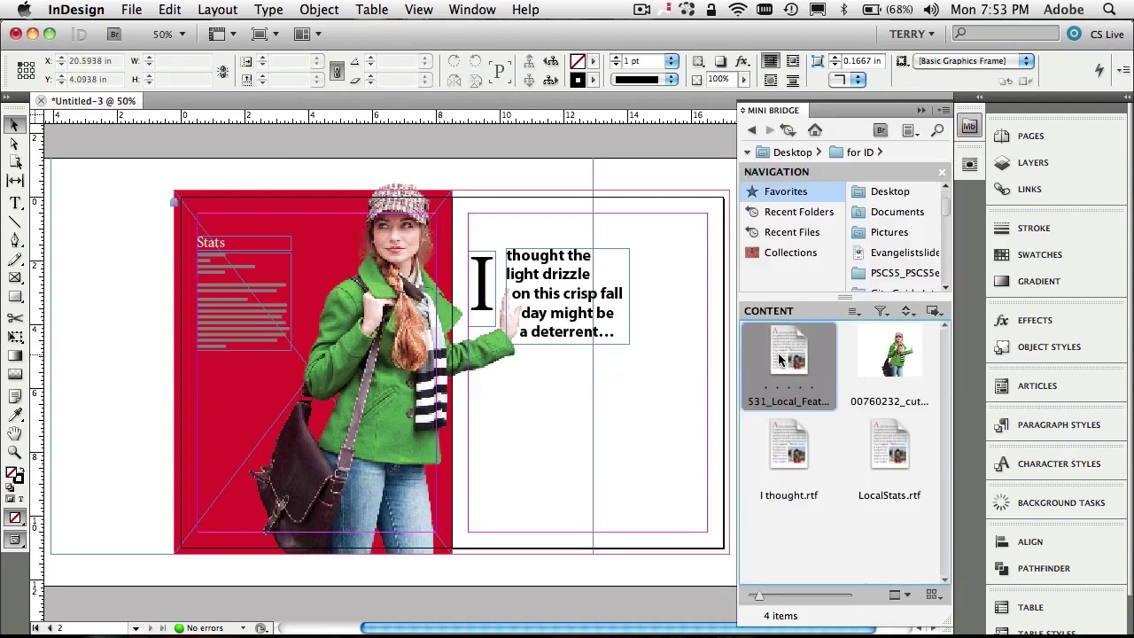
pyautogui.moveTo(786, 357); pyautogui.dragTo(519, 419)
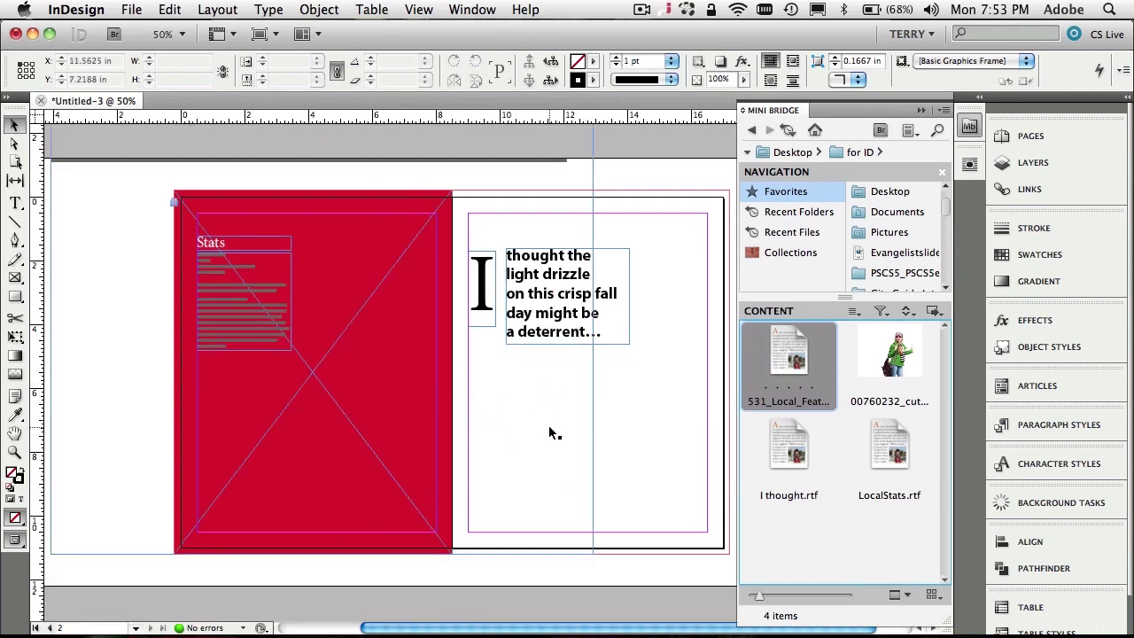
pyautogui.click(921, 111)
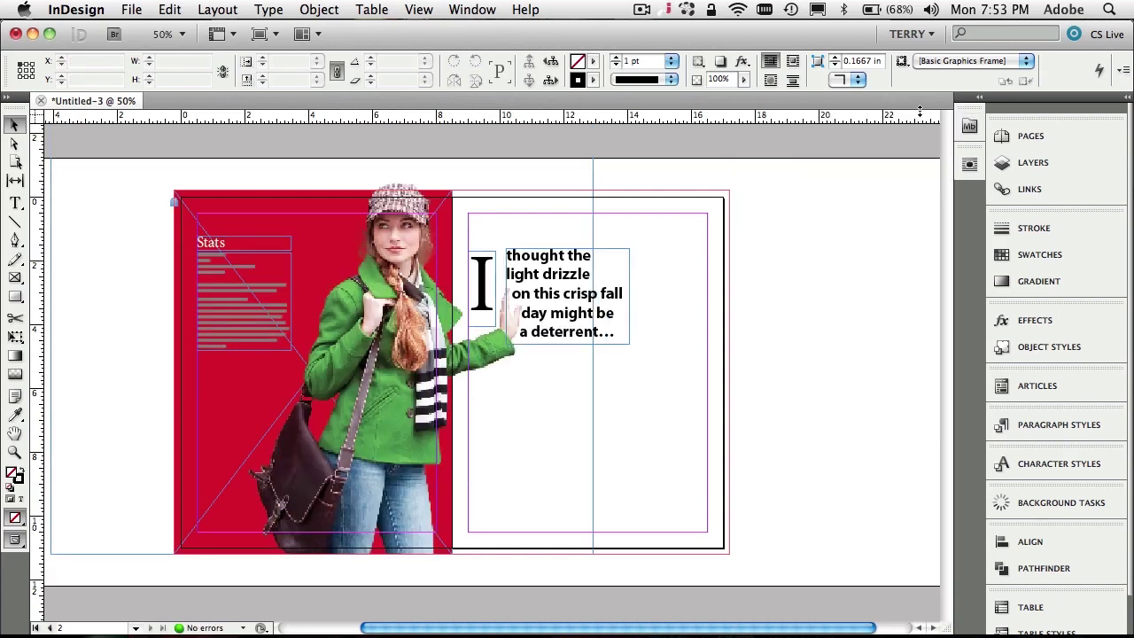
# Step: Place the 531_Local_Feat… article text in a frame about 6.16 by 4.84 in below the headline on the white page
pyautogui.click(970, 126)
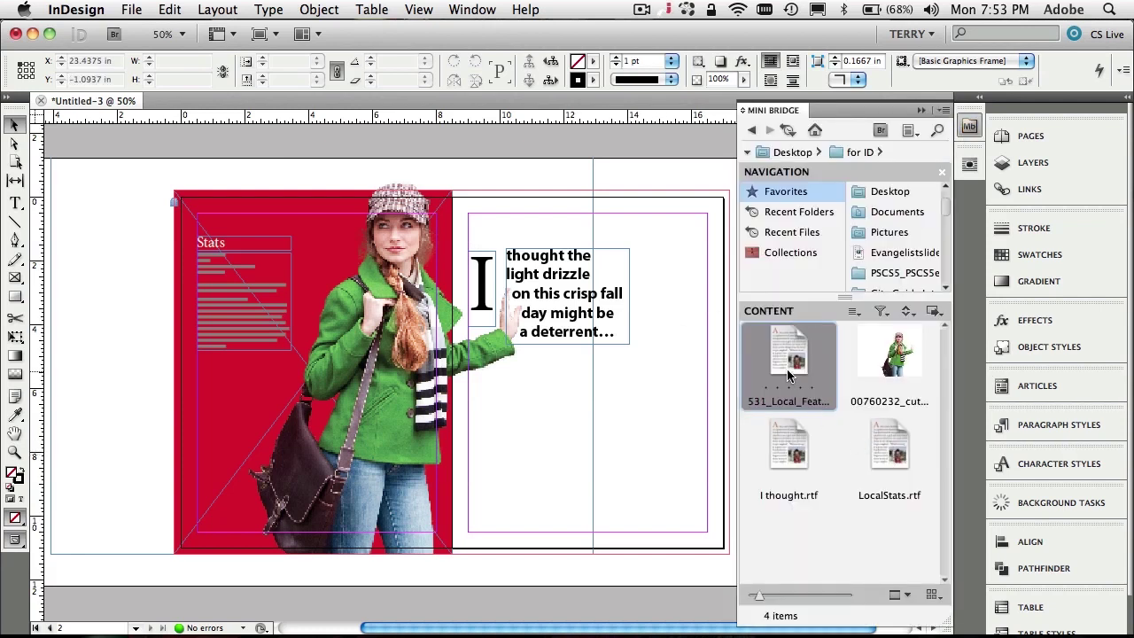
pyautogui.moveTo(787, 375); pyautogui.dragTo(626, 394)
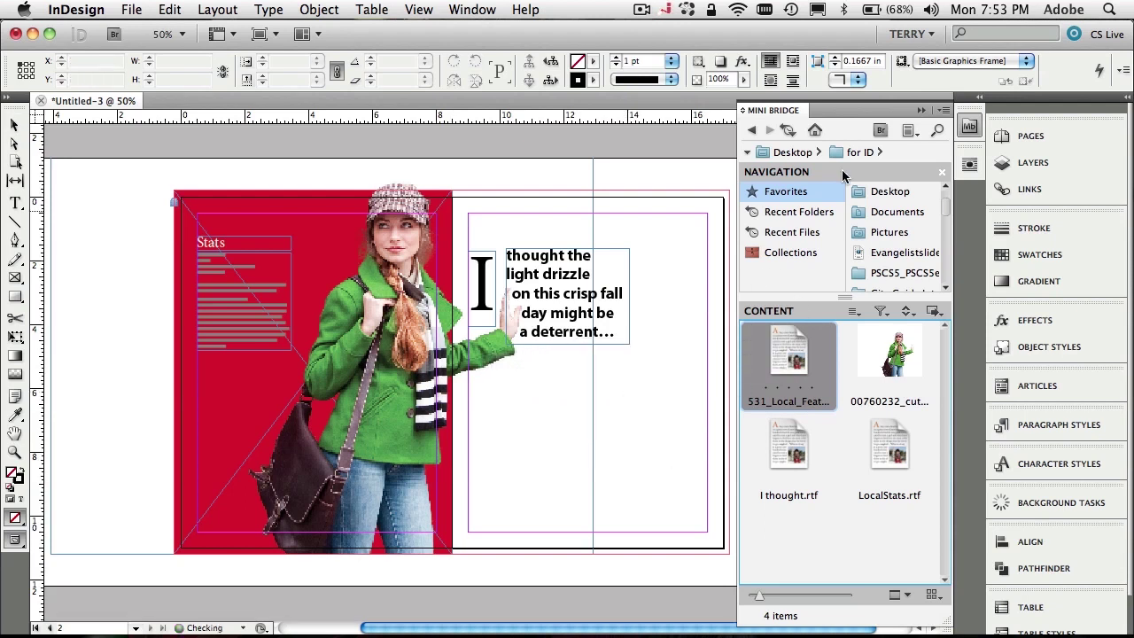
pyautogui.click(924, 113)
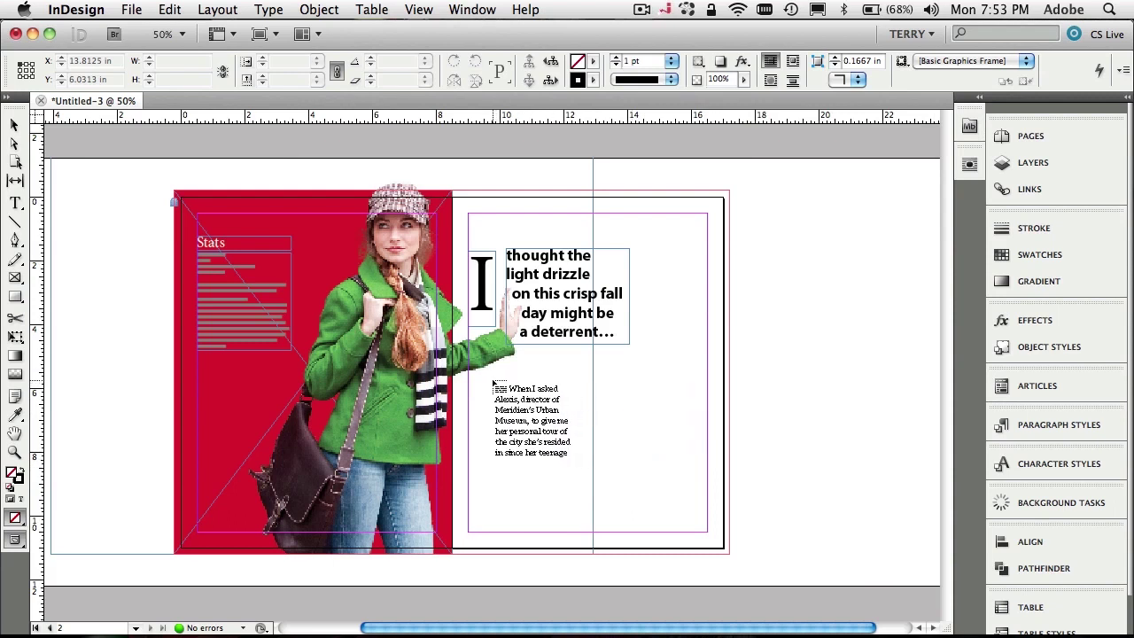
pyautogui.moveTo(491, 379); pyautogui.dragTo(688, 530)
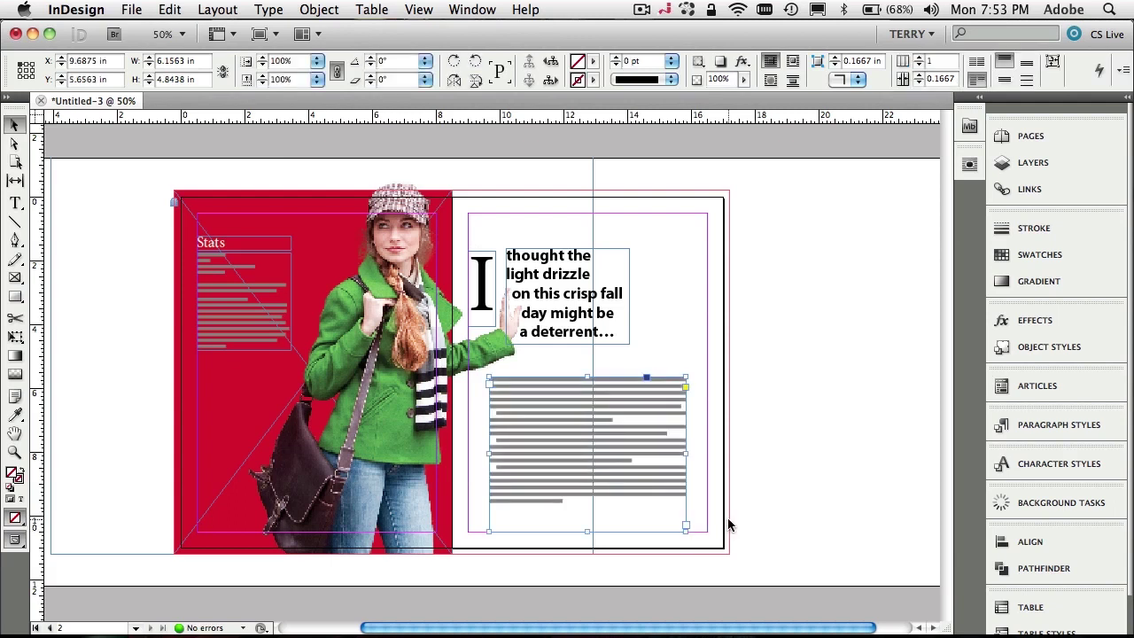
# Step: Split the article text frame into 2 columns
pyautogui.press('super+1')
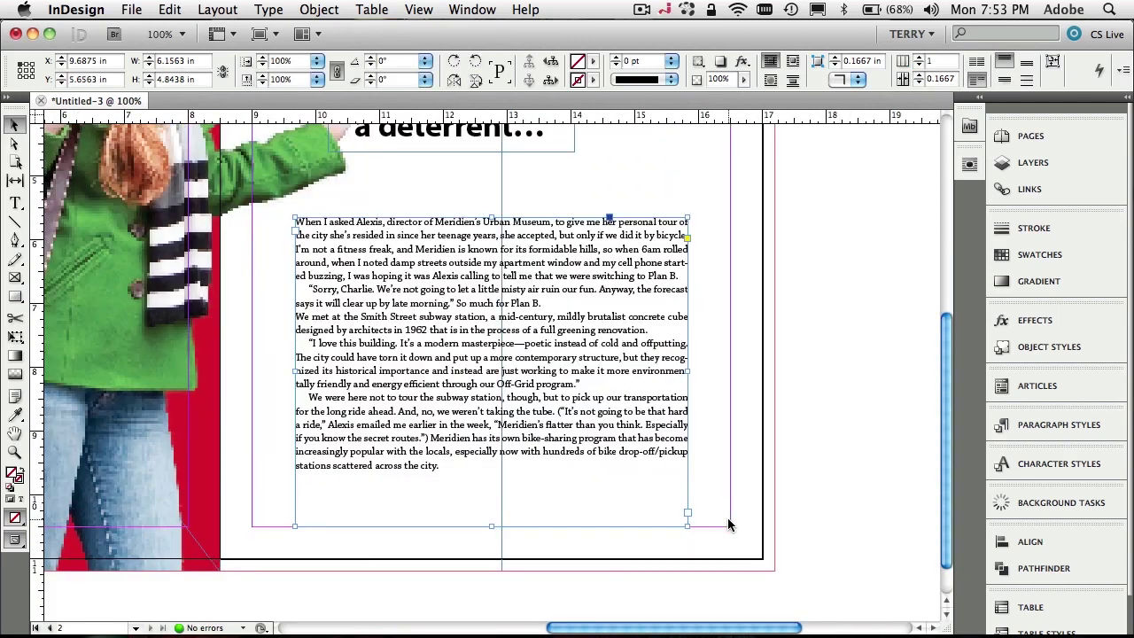
pyautogui.press('super+equal')
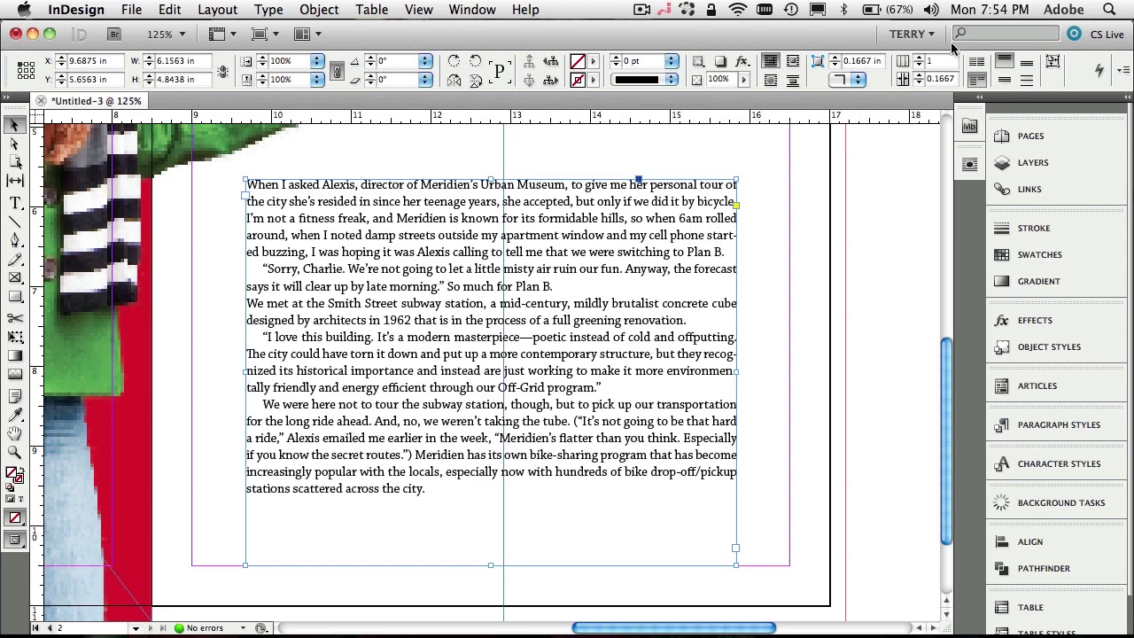
pyautogui.click(919, 56)
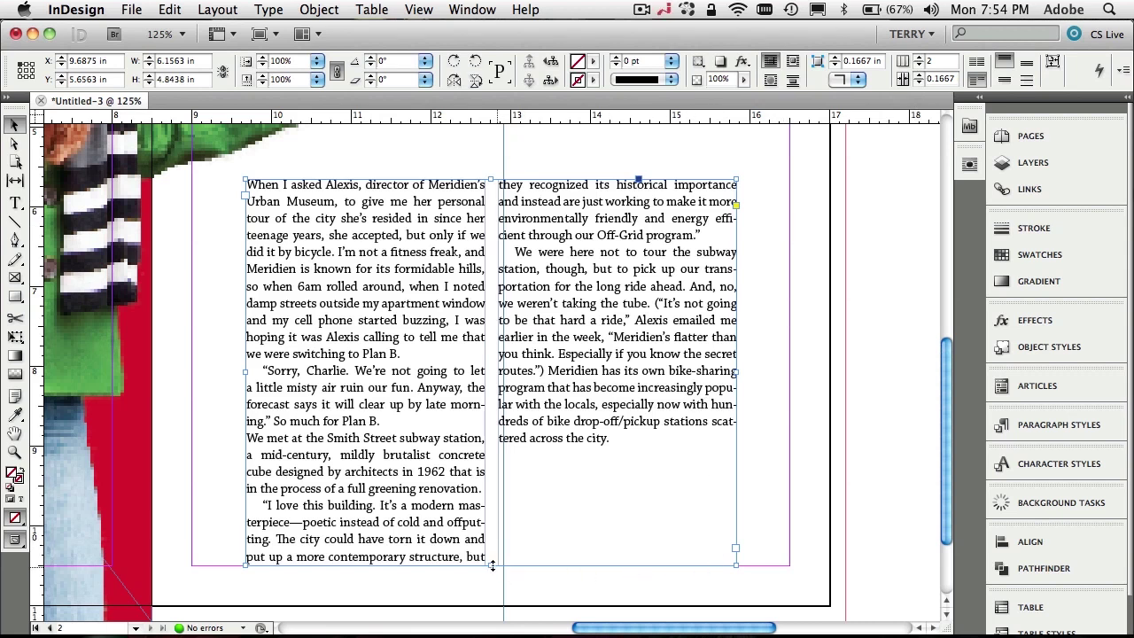
# Step: Reduce the article frame to about 5.97 by 4.32 in and move it up to about X 9.48 in, Y 4.84 in
pyautogui.moveTo(489, 564); pyautogui.dragTo(488, 524)
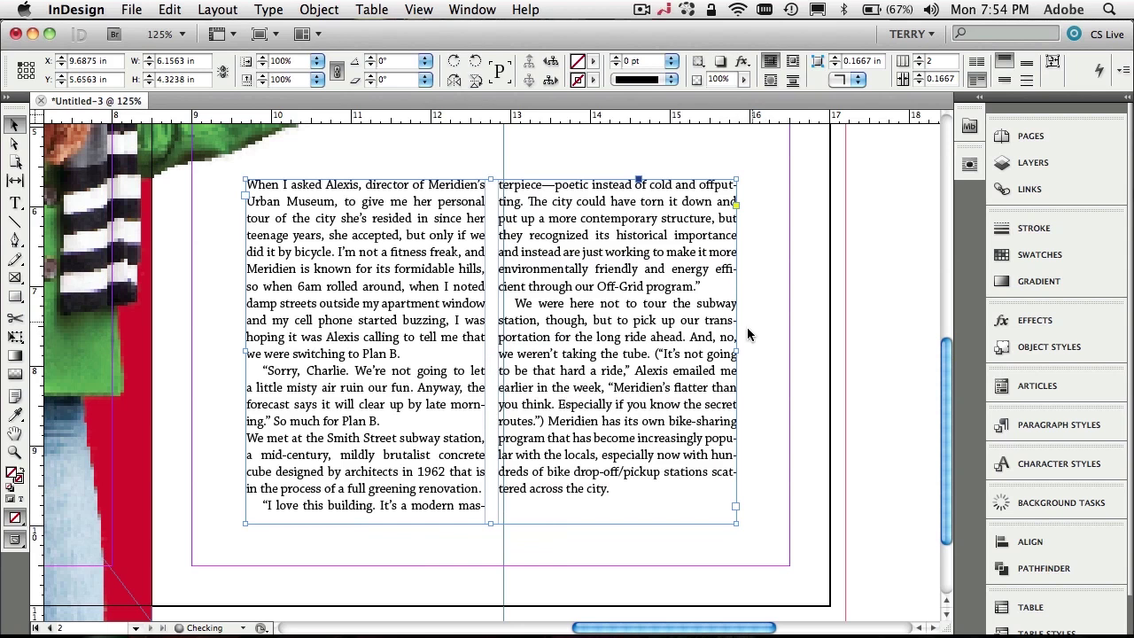
pyautogui.moveTo(736, 350); pyautogui.dragTo(722, 352)
pyautogui.moveTo(570, 337); pyautogui.dragTo(589, 331)
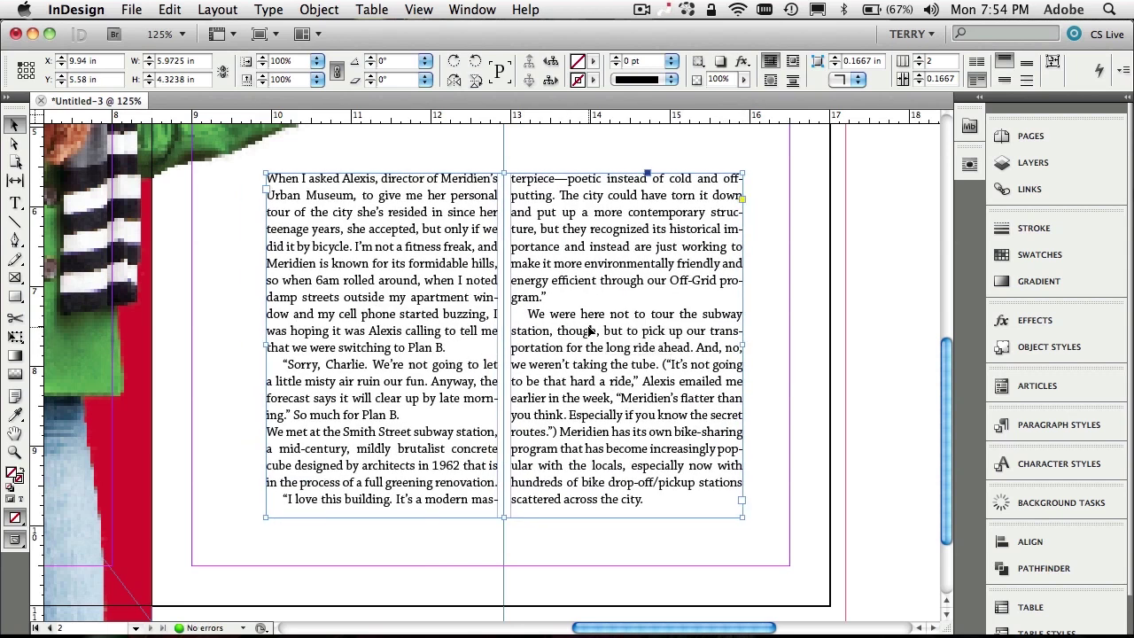
pyautogui.moveTo(633, 355); pyautogui.dragTo(598, 295)
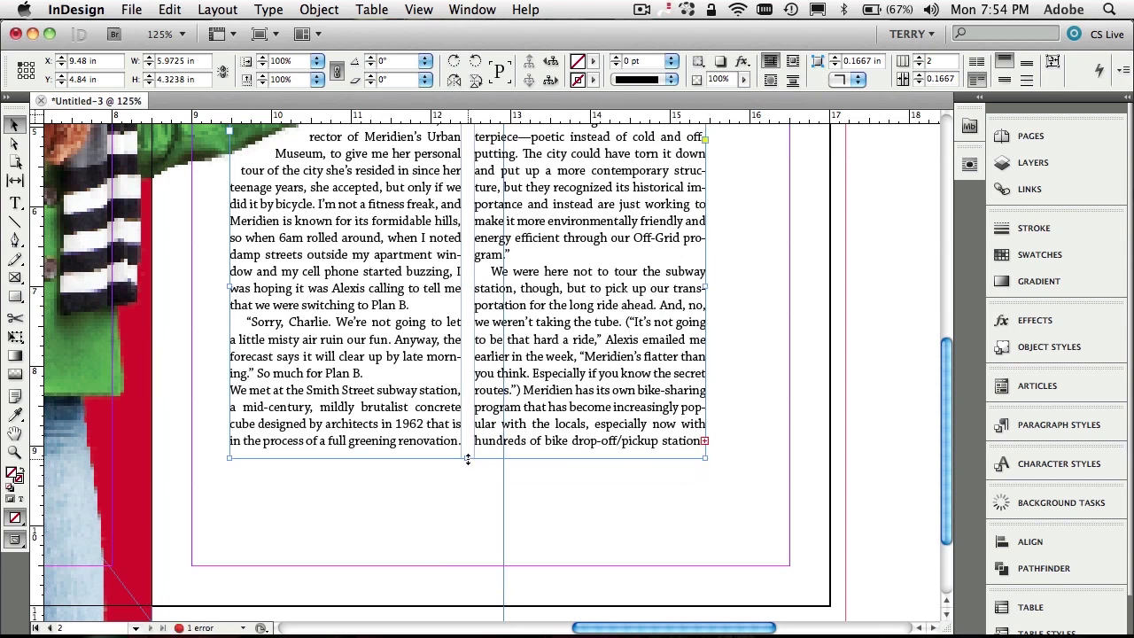
# Step: Resize the article frame to about 6.02 by 4.3 in so all its text fits, and deselect it
pyautogui.moveTo(469, 460)
pyautogui.mouseDown()
pyautogui.moveTo(469, 487)
pyautogui.moveTo(470, 461)
pyautogui.mouseUp()
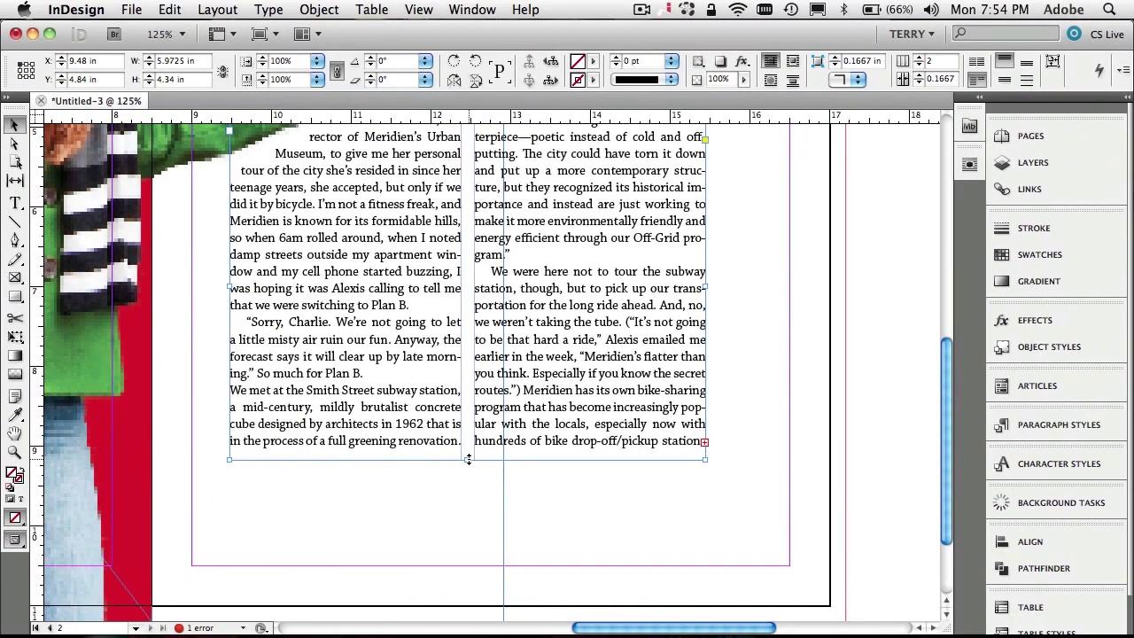
pyautogui.moveTo(468, 459); pyautogui.dragTo(469, 459)
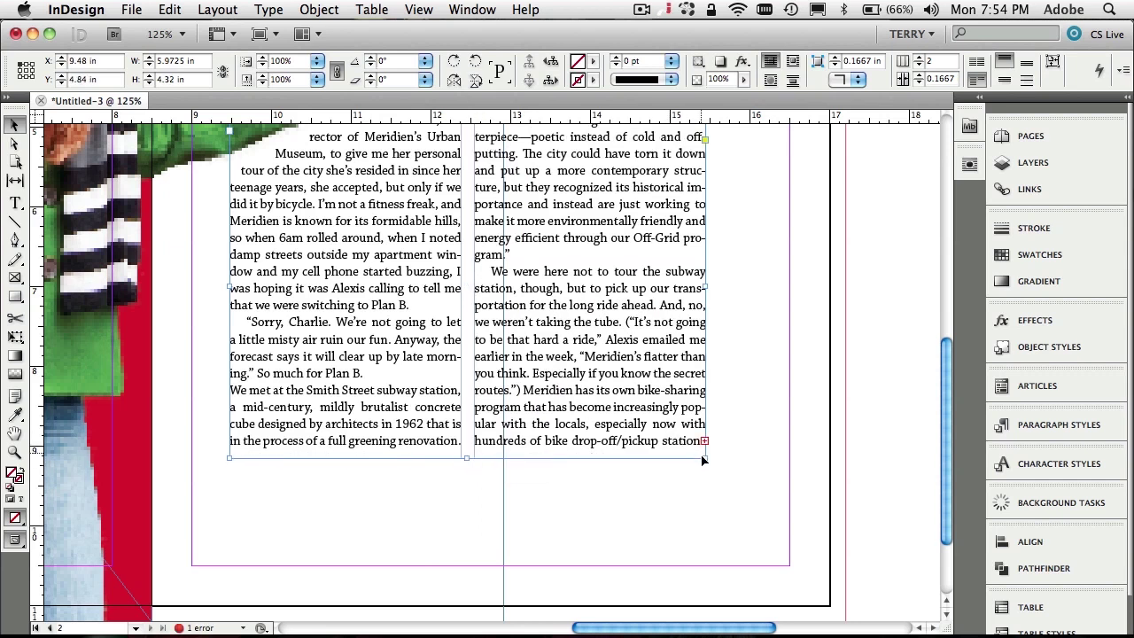
pyautogui.moveTo(704, 457)
pyautogui.mouseDown()
pyautogui.moveTo(718, 458)
pyautogui.moveTo(709, 457)
pyautogui.mouseUp()
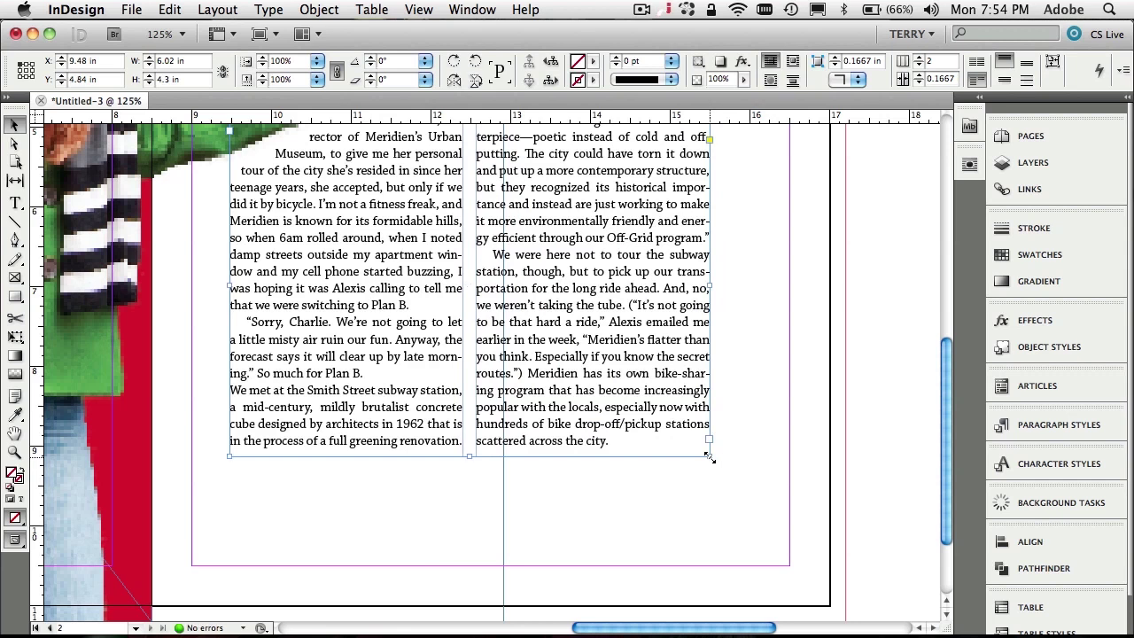
pyautogui.press('super+minus')
pyautogui.press('super+minus')
pyautogui.press('super+minus')
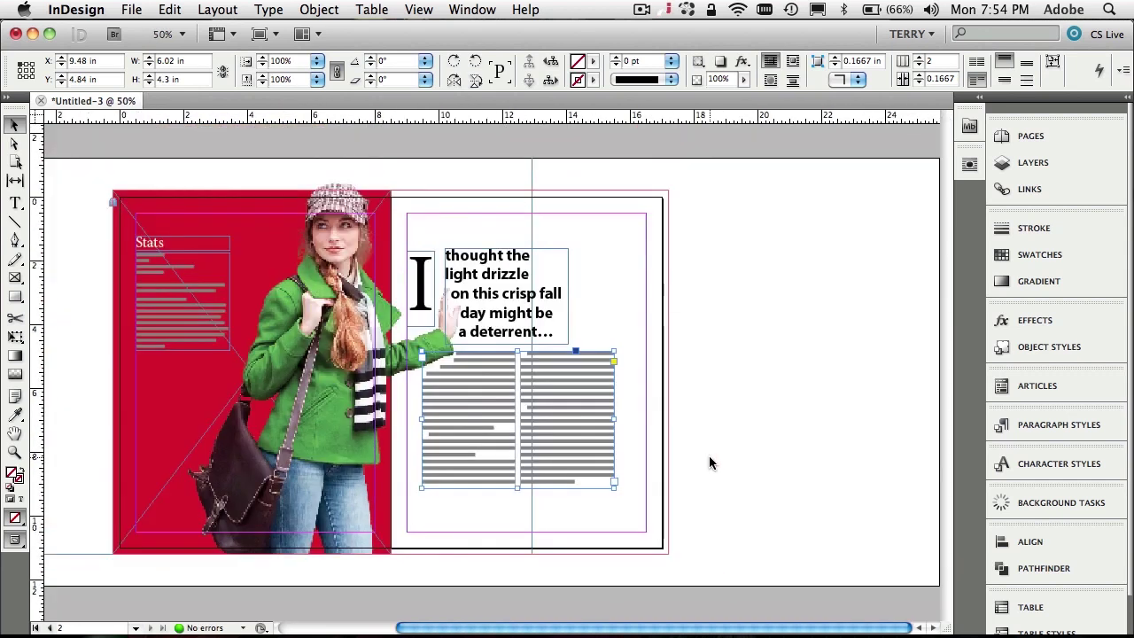
pyautogui.press('super+equal')
pyautogui.press('super+minus')
pyautogui.click(753, 445)
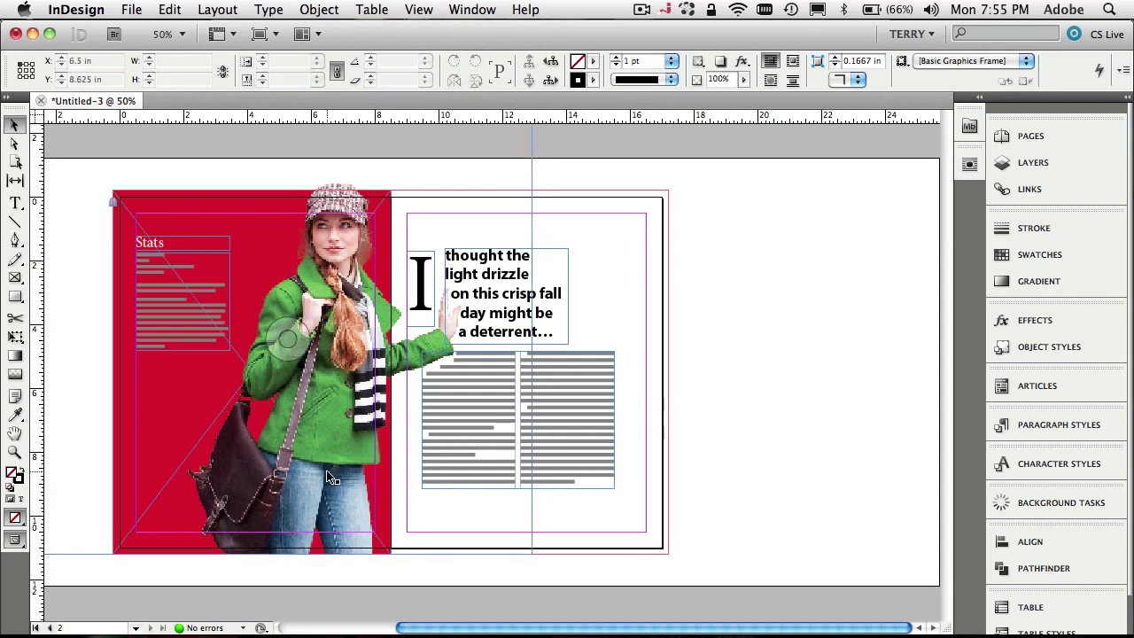
# Step: Show the magazine spread in Preview screen mode, without guides and frame edges, enlarged to 75%
pyautogui.click(15, 541)
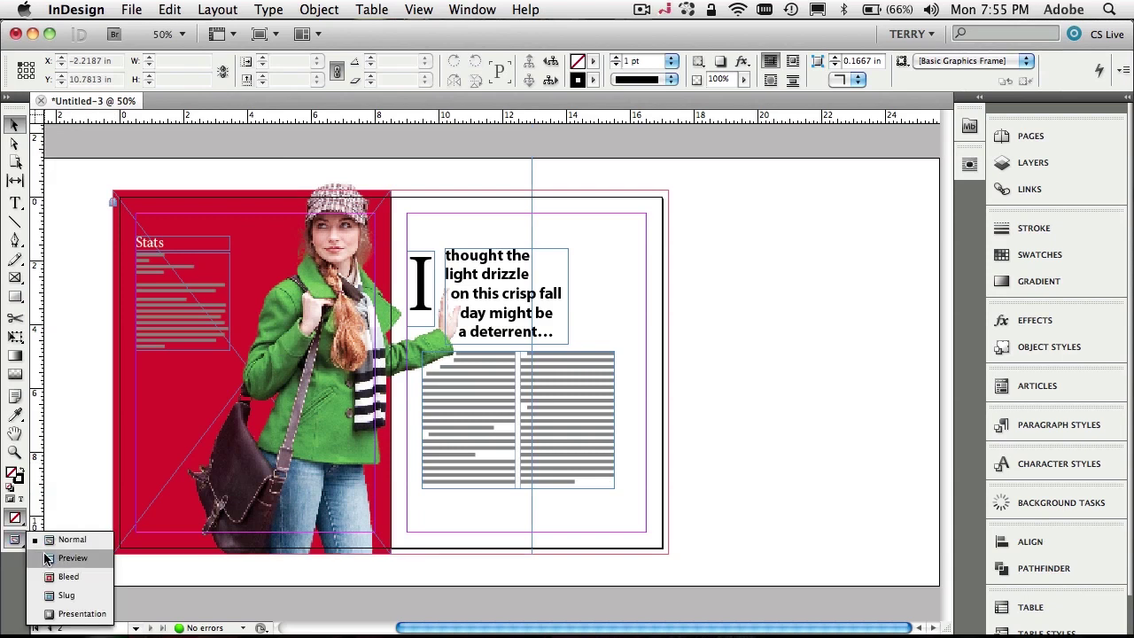
pyautogui.click(47, 559)
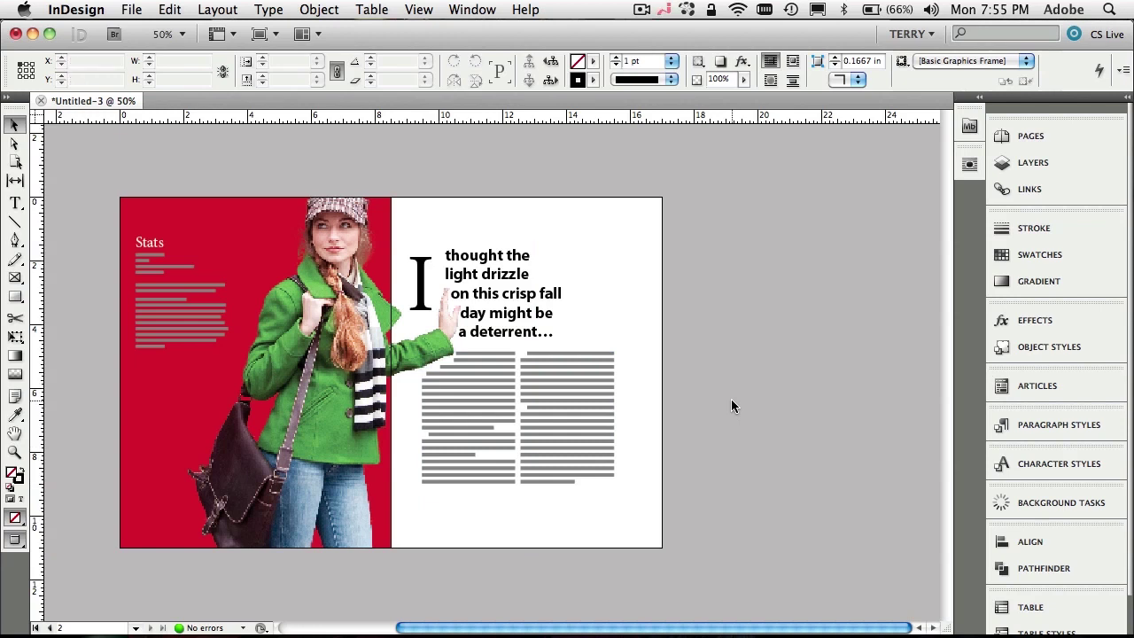
pyautogui.press('super+equal')
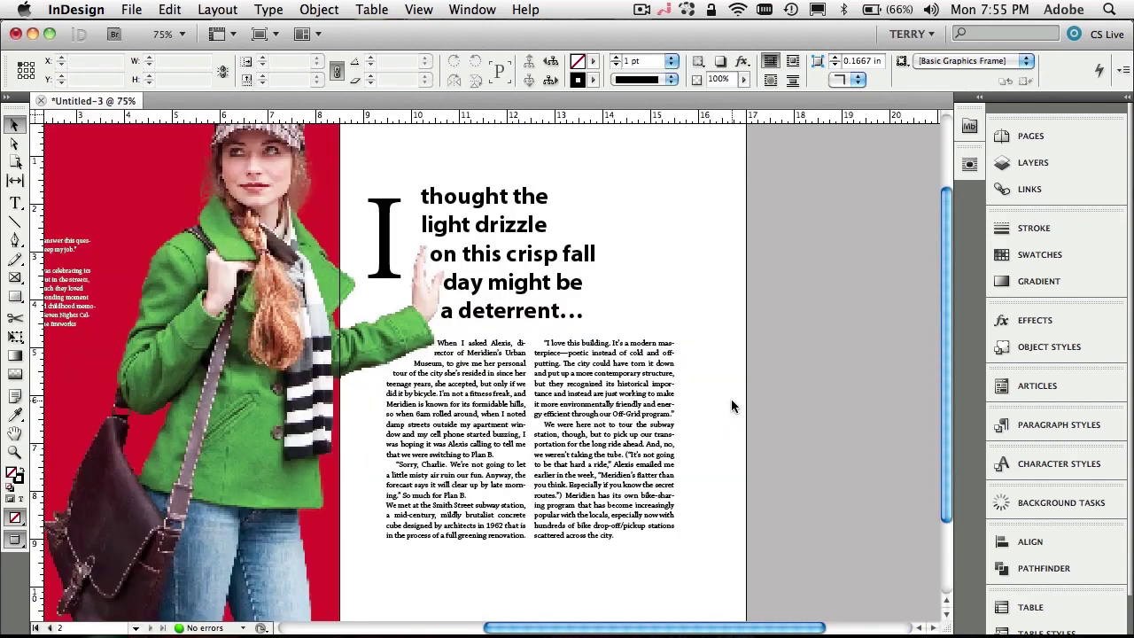
pyautogui.hscroll(-5, 682, 414)
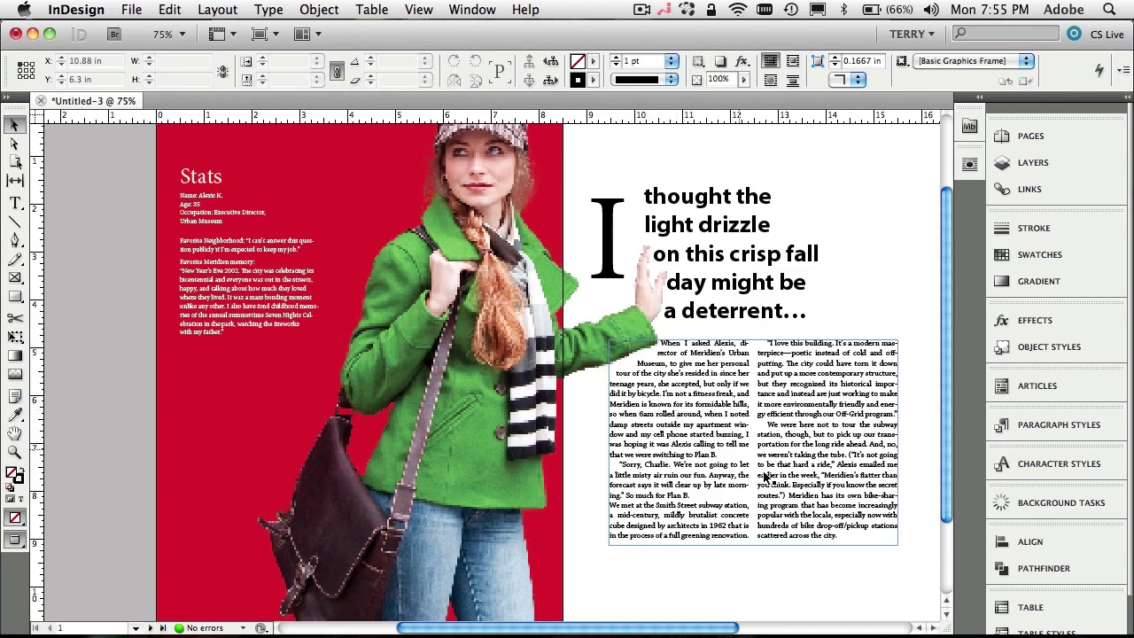
# Step: Set the display performance of the cutout photo of the woman to High Quality Display and deselect it
pyautogui.click(408, 373)
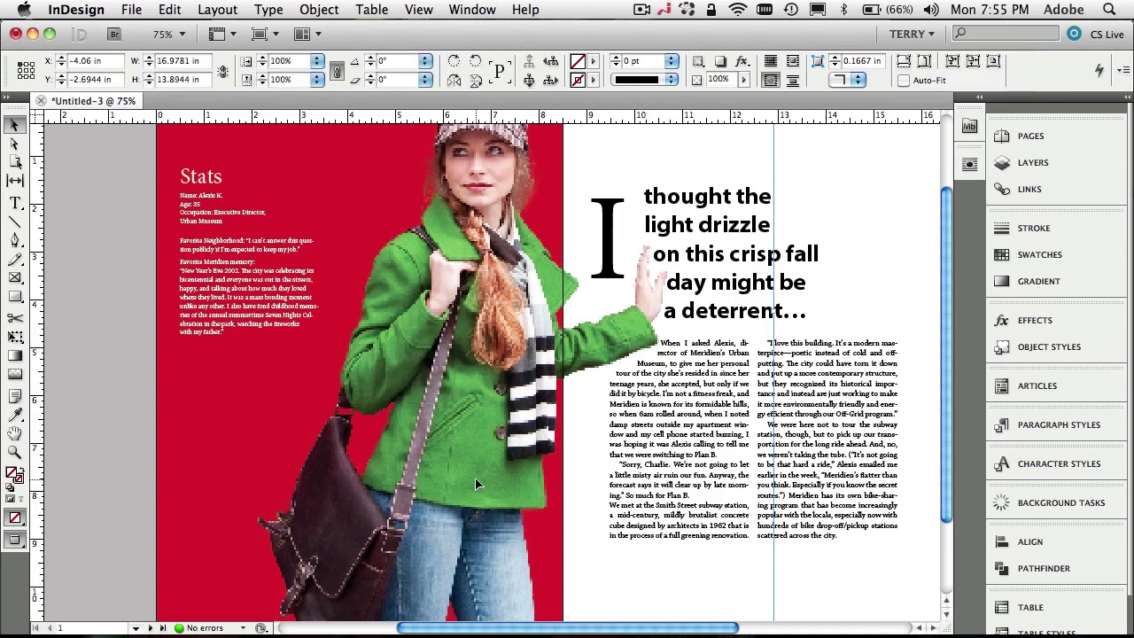
pyautogui.click(321, 9)
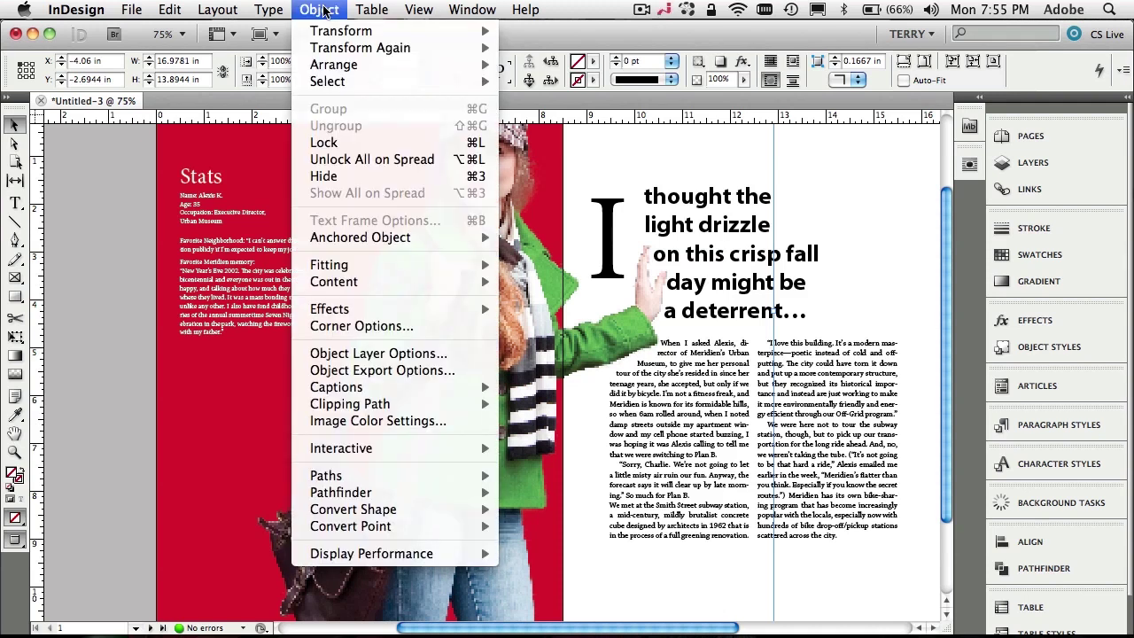
pyautogui.moveTo(400, 562)
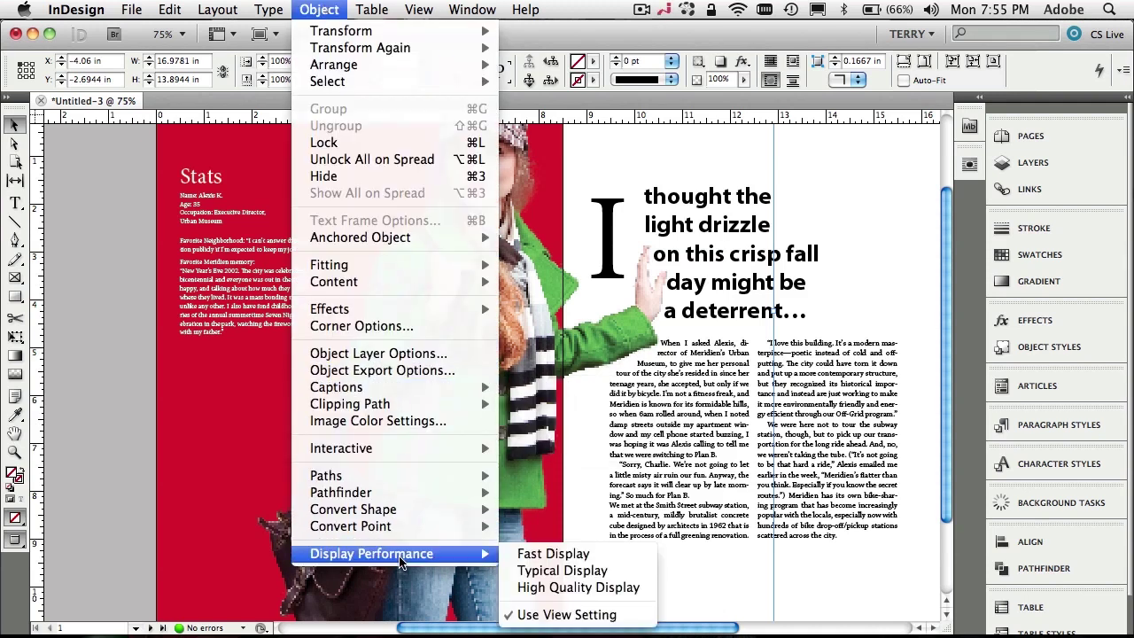
pyautogui.click(545, 588)
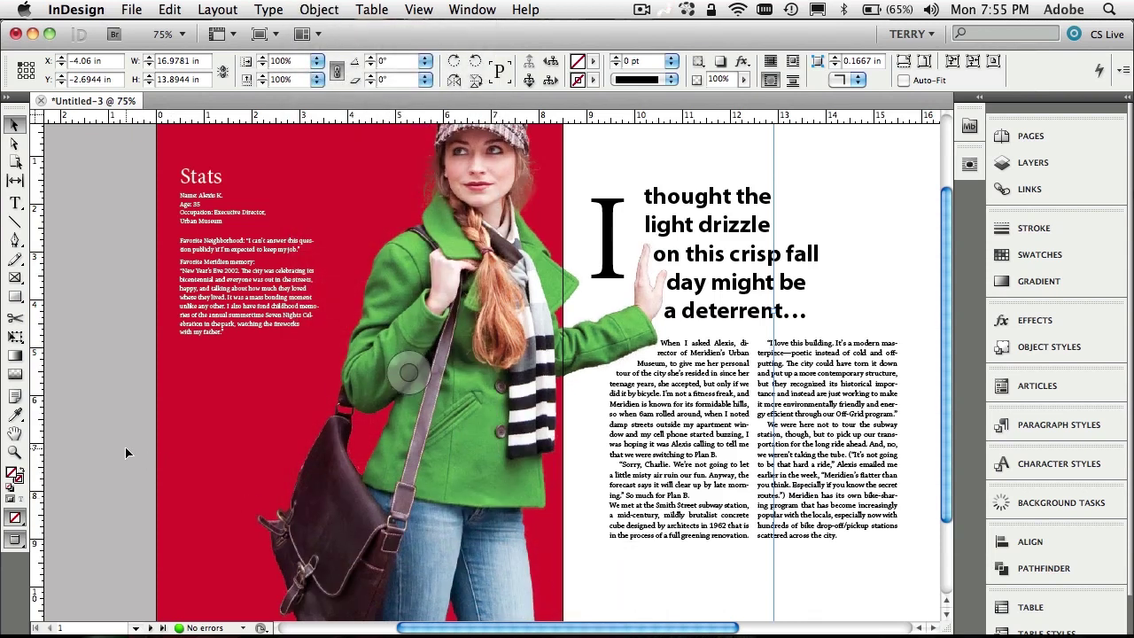
pyautogui.click(891, 176)
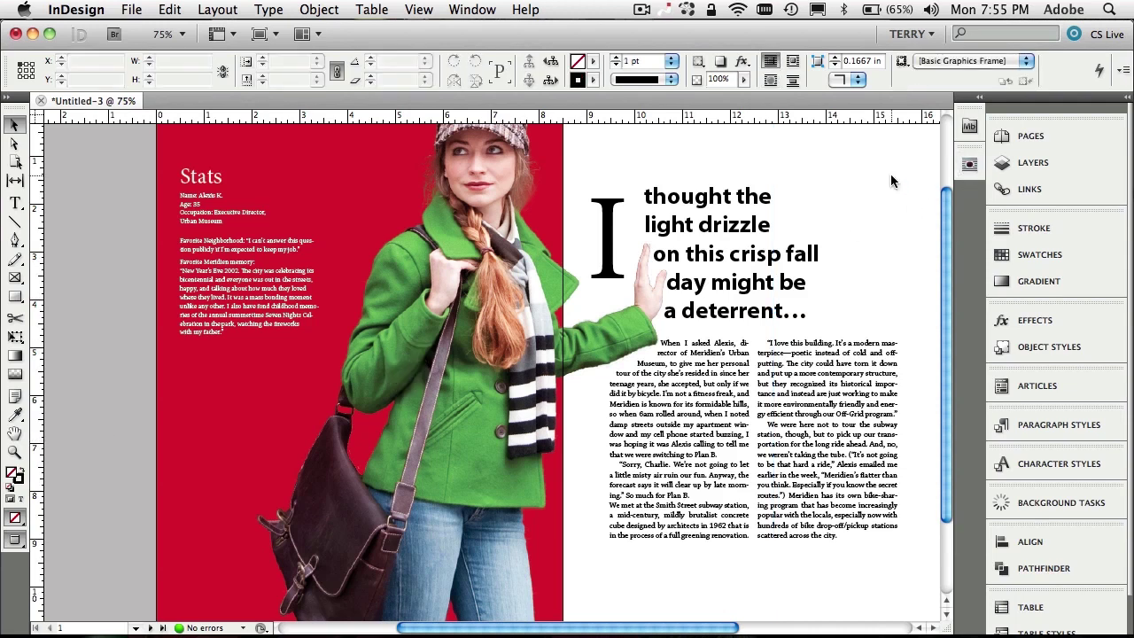